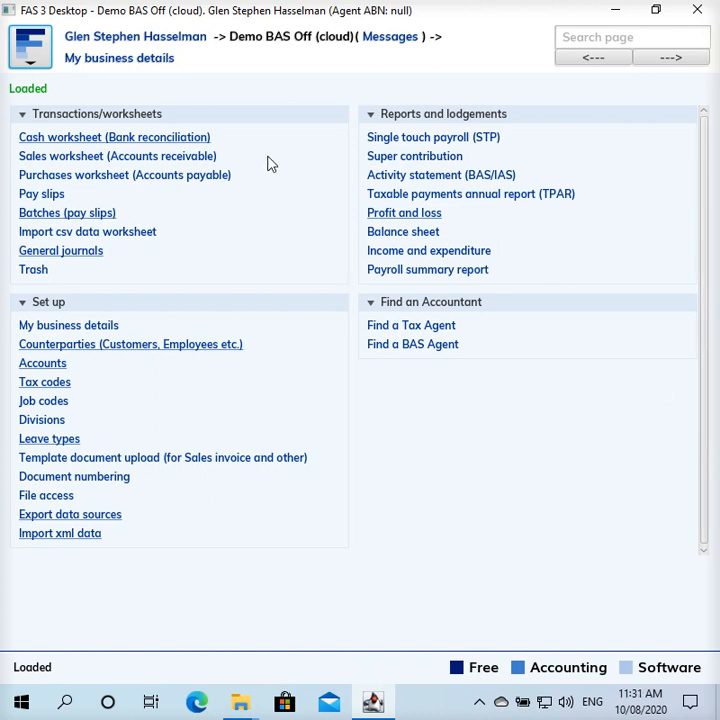
In the cash worksheet, select the entries from the opening balance to the 28 Jul 2020 purchase and enter a bank balance of 2630.
{"action": "left_click", "coordinate": [170, 145]}
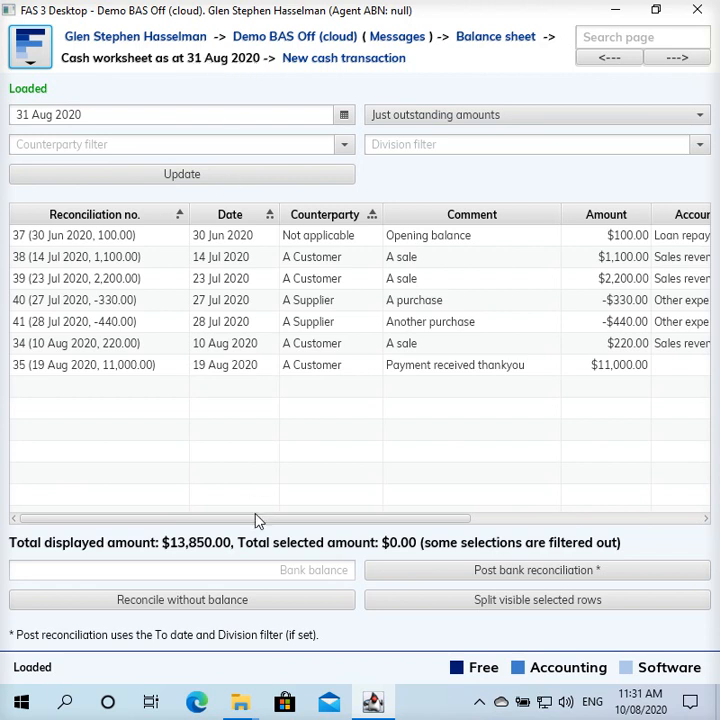
{"action": "left_click", "coordinate": [251, 570]}
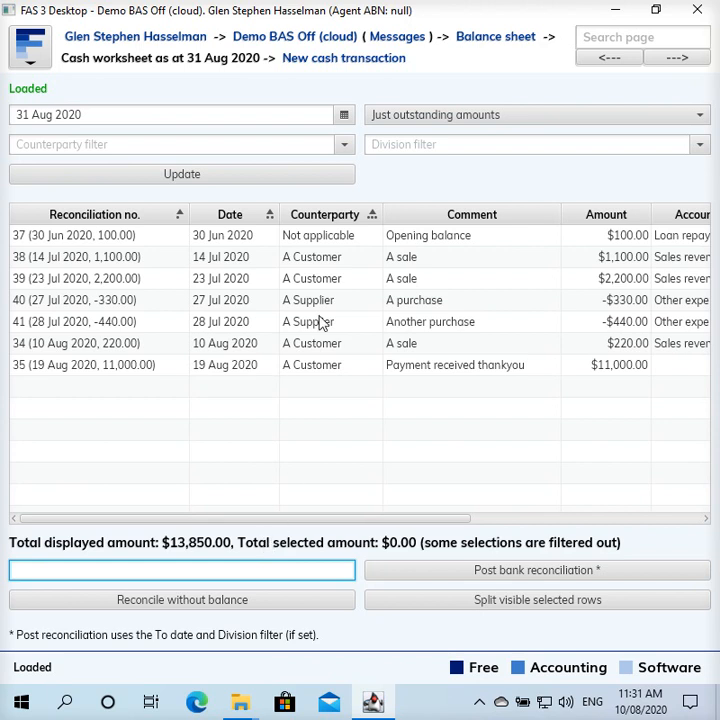
{"action": "left_click", "coordinate": [352, 241]}
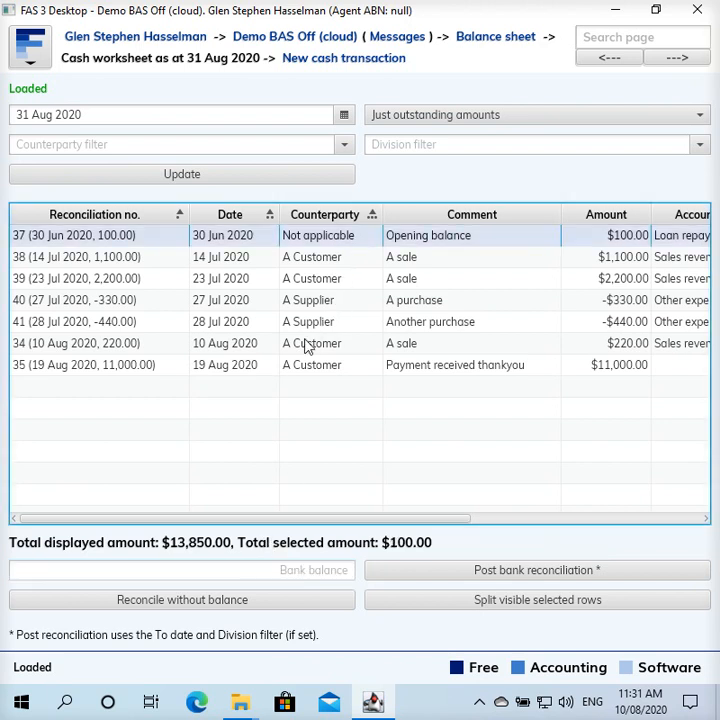
{"action": "left_click", "coordinate": [254, 326], "text": "shift"}
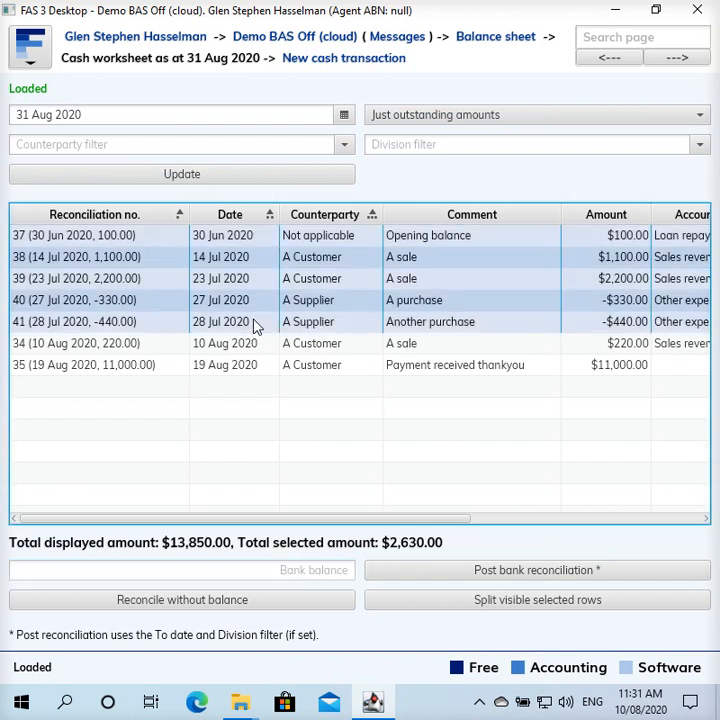
{"action": "left_click", "coordinate": [238, 571]}
{"action": "type", "text": "2630"}
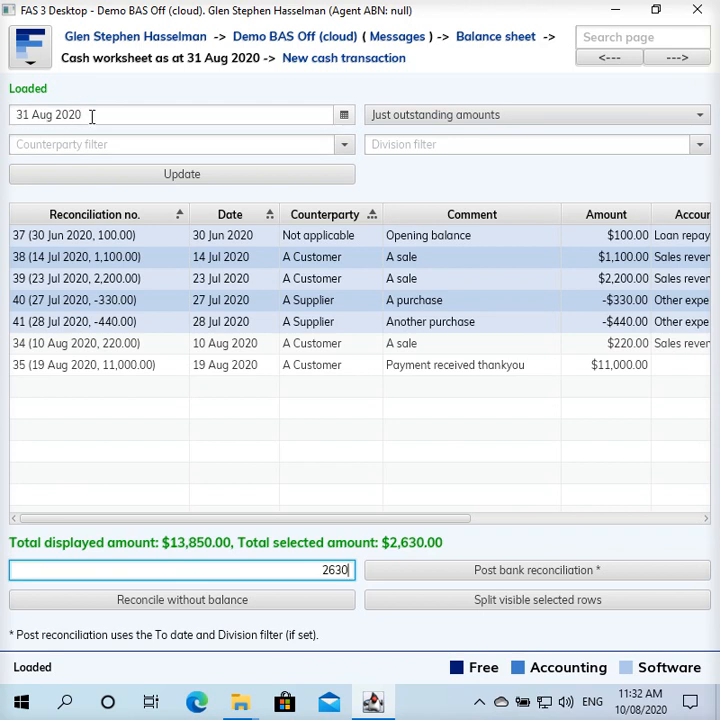
Send the 10 Aug 2020 sale and the 19 Aug 2020 customer payment to trash and return to the cash worksheet.
{"action": "left_click", "coordinate": [271, 350]}
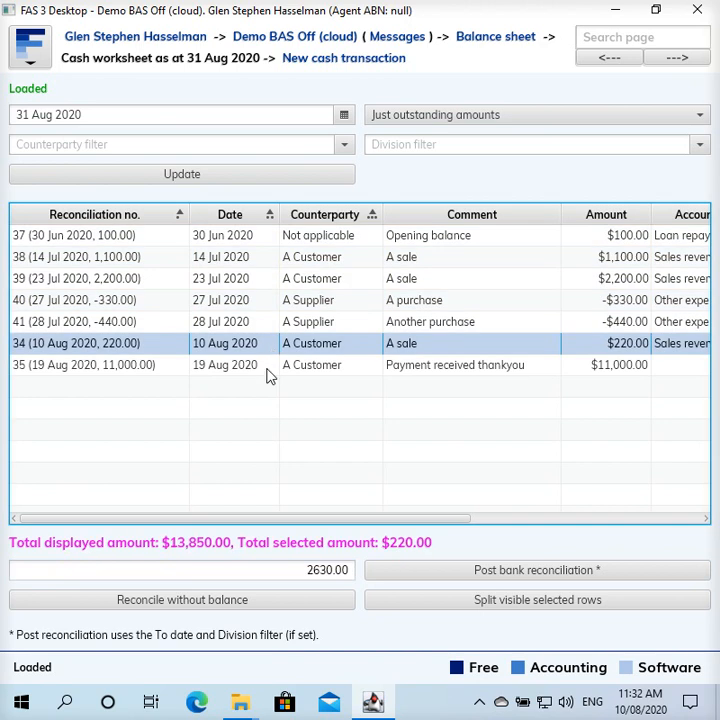
{"action": "double_click", "coordinate": [272, 368]}
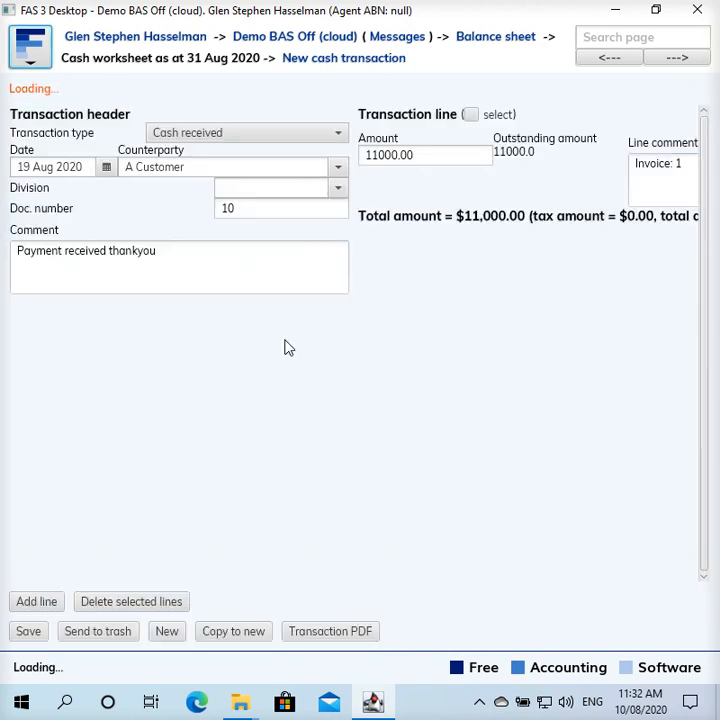
{"action": "left_click", "coordinate": [96, 630]}
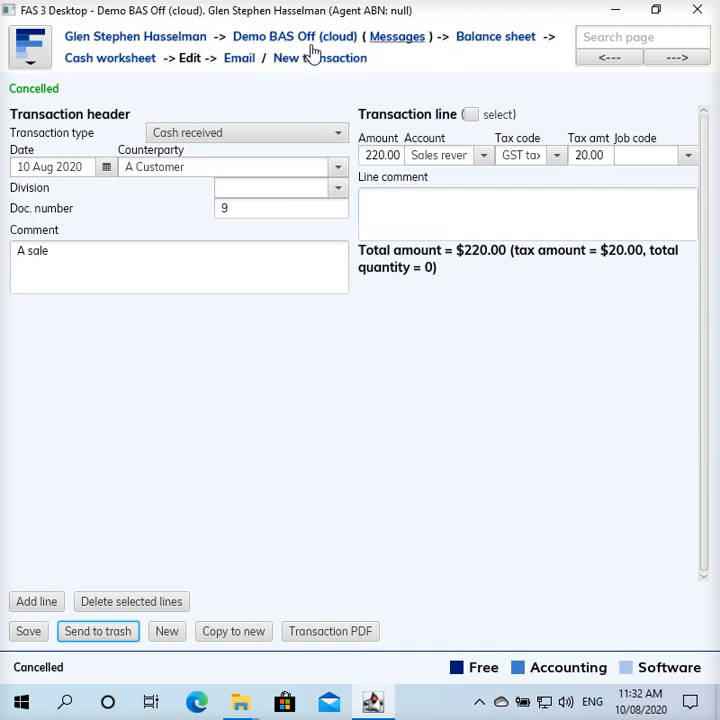
{"action": "left_click", "coordinate": [145, 58]}
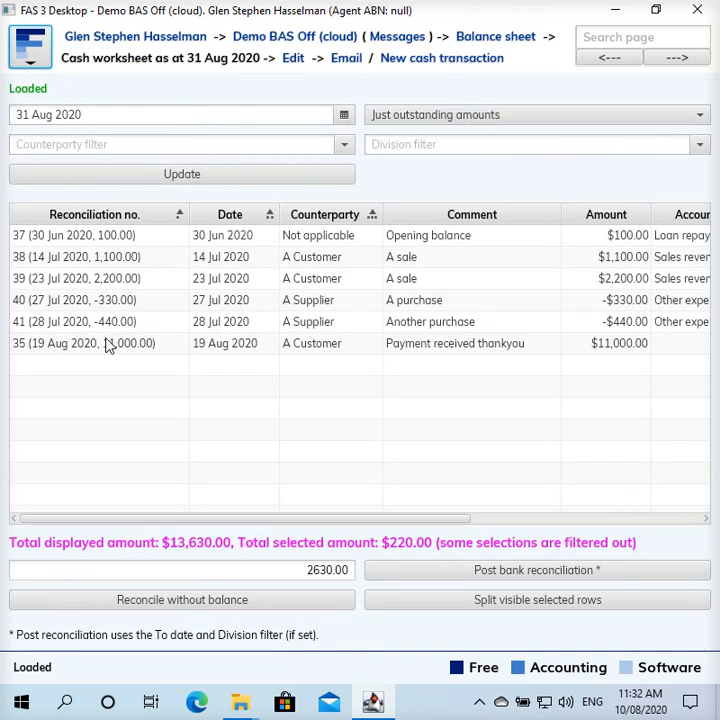
{"action": "double_click", "coordinate": [108, 344]}
{"action": "left_click", "coordinate": [90, 632]}
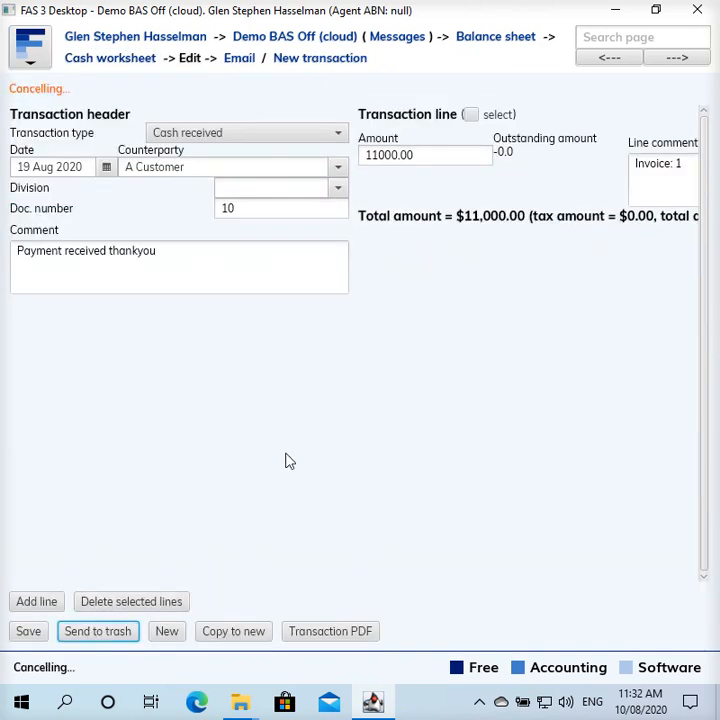
{"action": "left_click", "coordinate": [139, 62]}
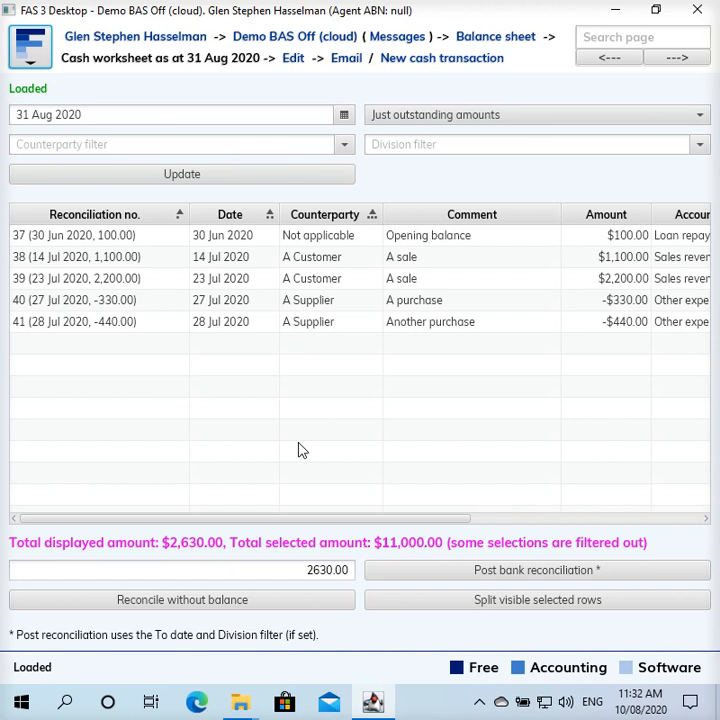
Post the bank reconciliation for all entries from the 30 Jun 2020 opening balance to the 28 Jul 2020 purchase.
{"action": "left_click", "coordinate": [318, 240]}
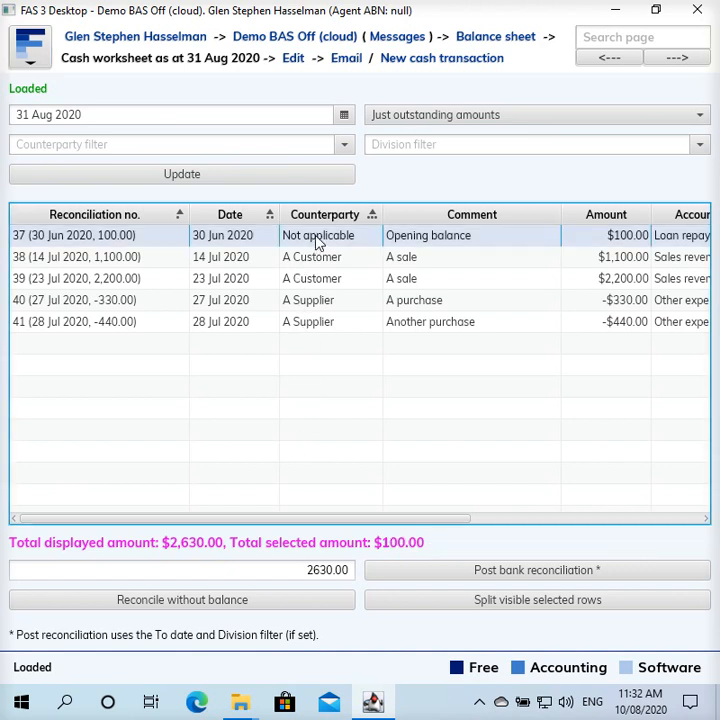
{"action": "left_click", "coordinate": [312, 322], "text": "shift"}
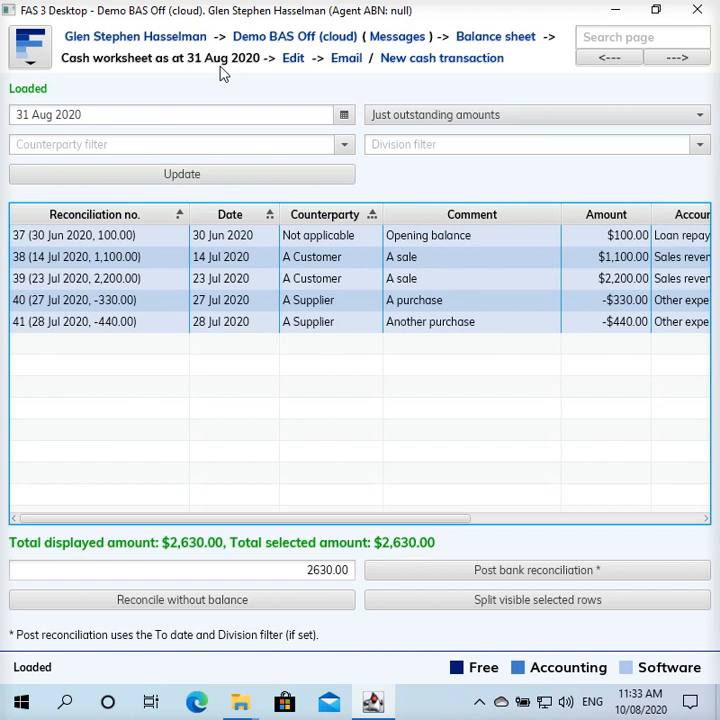
{"action": "left_click", "coordinate": [537, 577]}
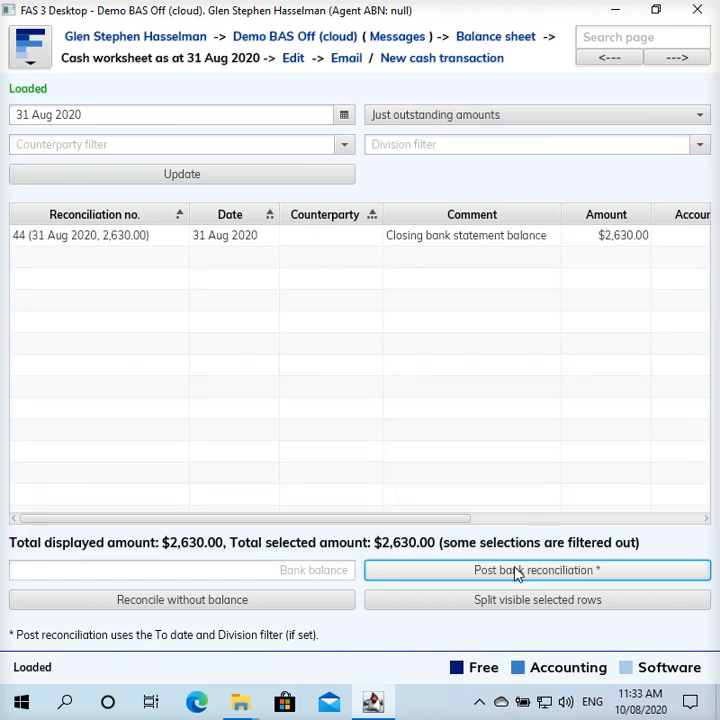
{"action": "left_click", "coordinate": [228, 240]}
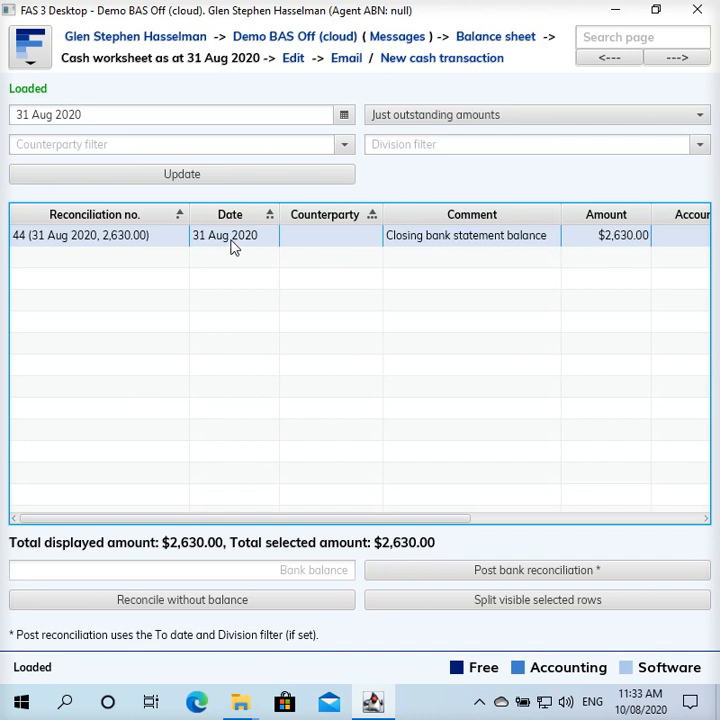
Start a new cash received transaction for counterparty A Customer with the comment "Payment received thankyou".
{"action": "left_click", "coordinate": [408, 60]}
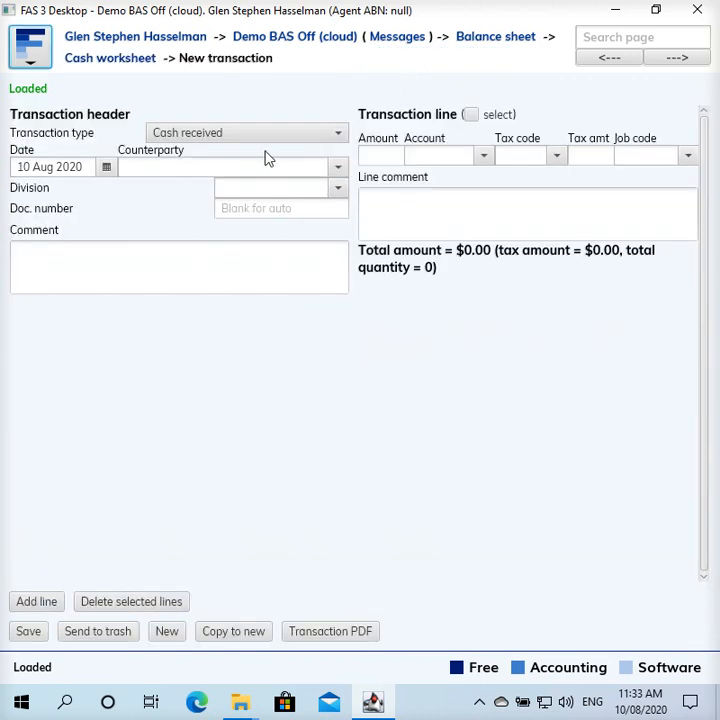
{"action": "left_click", "coordinate": [139, 164]}
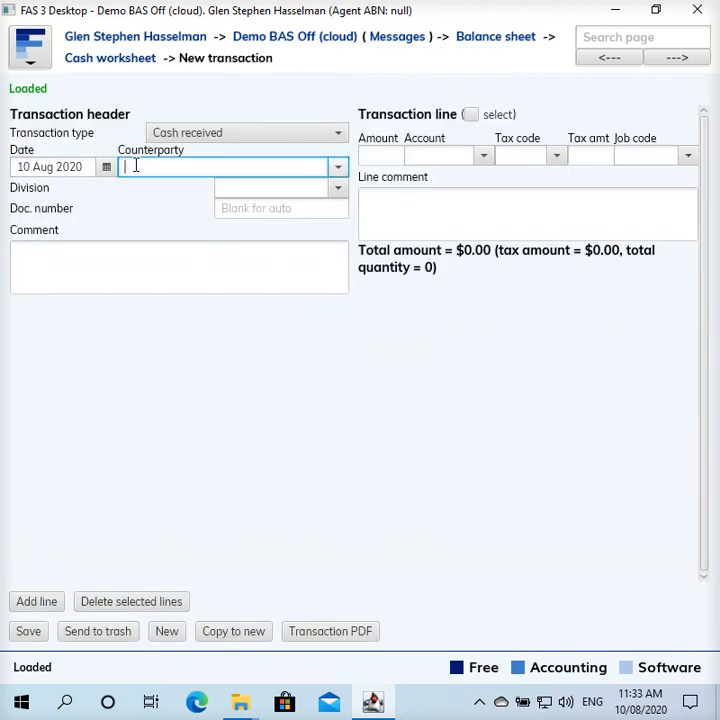
{"action": "type", "text": "cu"}
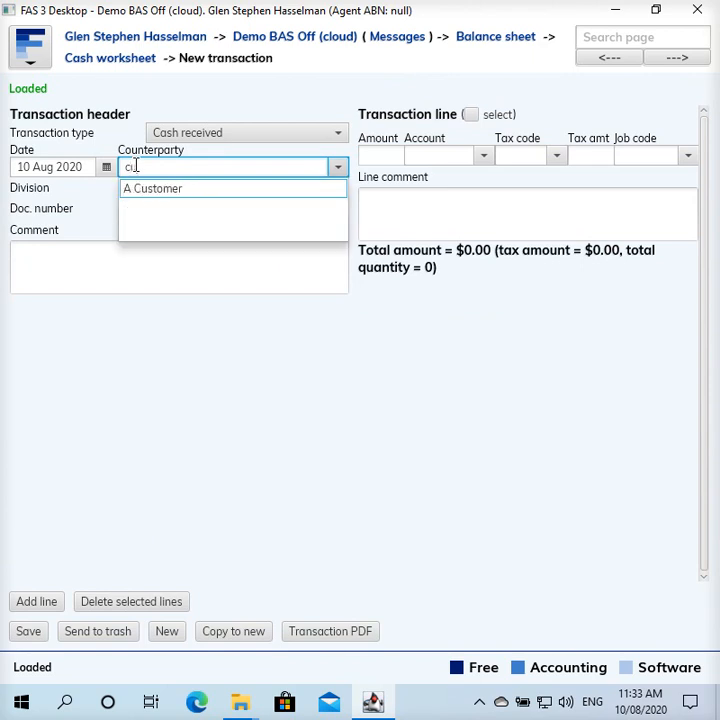
{"action": "key", "text": "Tab"}
{"action": "key", "text": "Tab"}
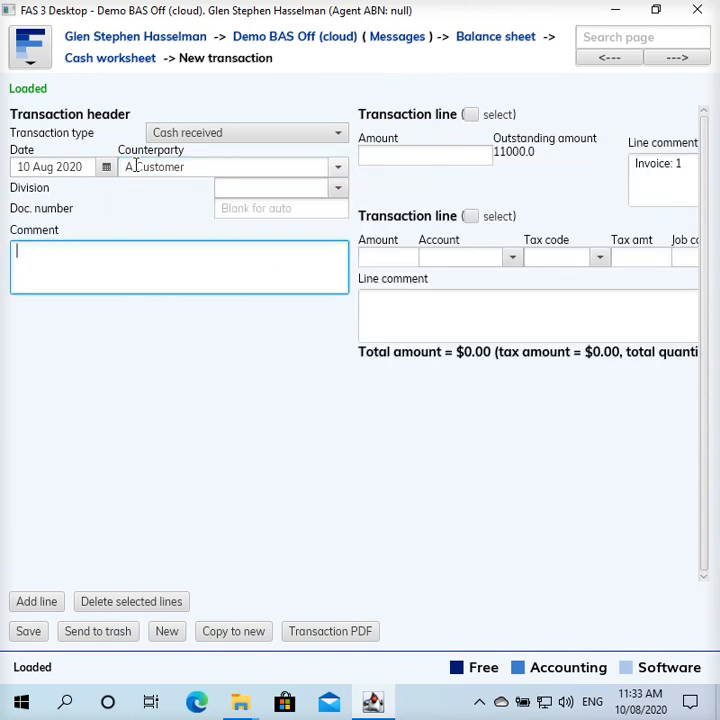
{"action": "type", "text": "Payment received thankyou"}
{"action": "key", "text": "Tab"}
{"action": "key", "text": "Tab"}
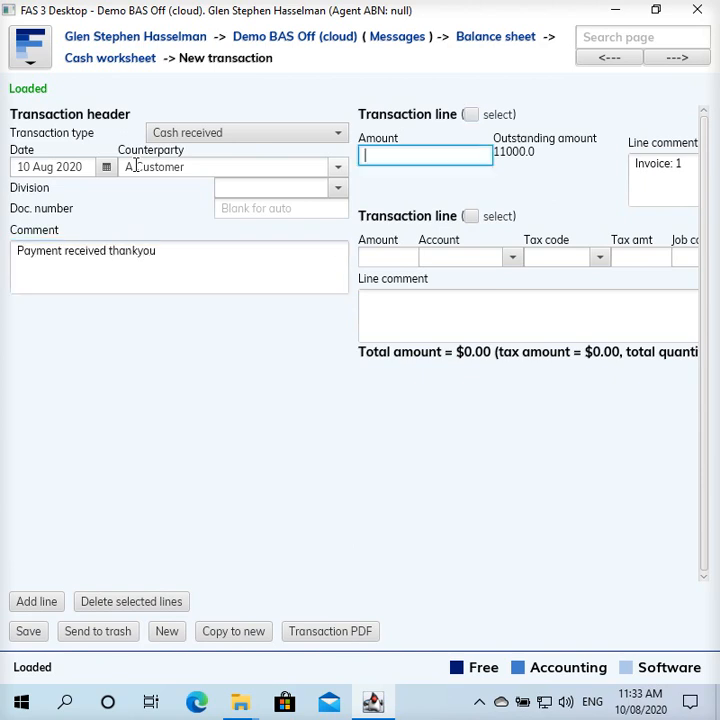
Allocate 11000 to Invoice 1, delete the blank transaction line, and save the payment before returning to the cash worksheet.
{"action": "type", "text": "11000"}
{"action": "key", "text": "Tab"}
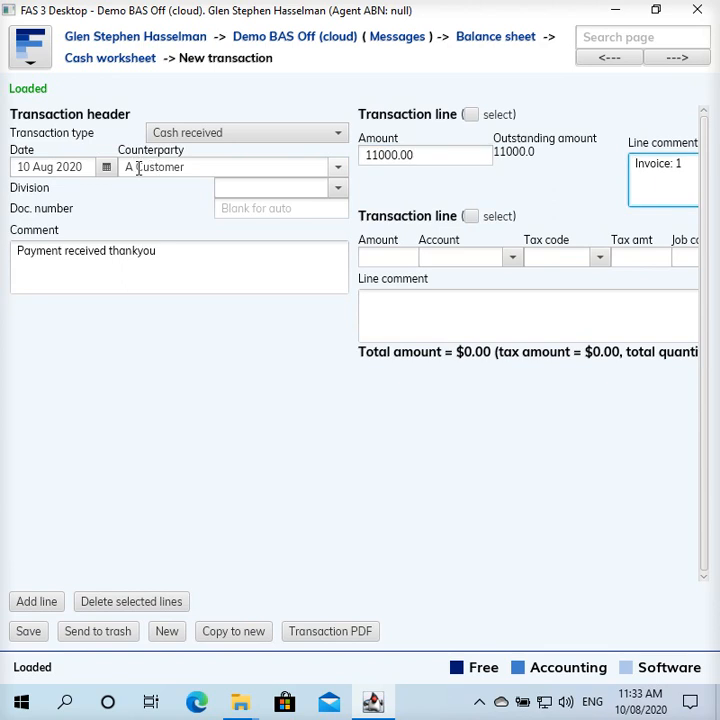
{"action": "left_click", "coordinate": [491, 222]}
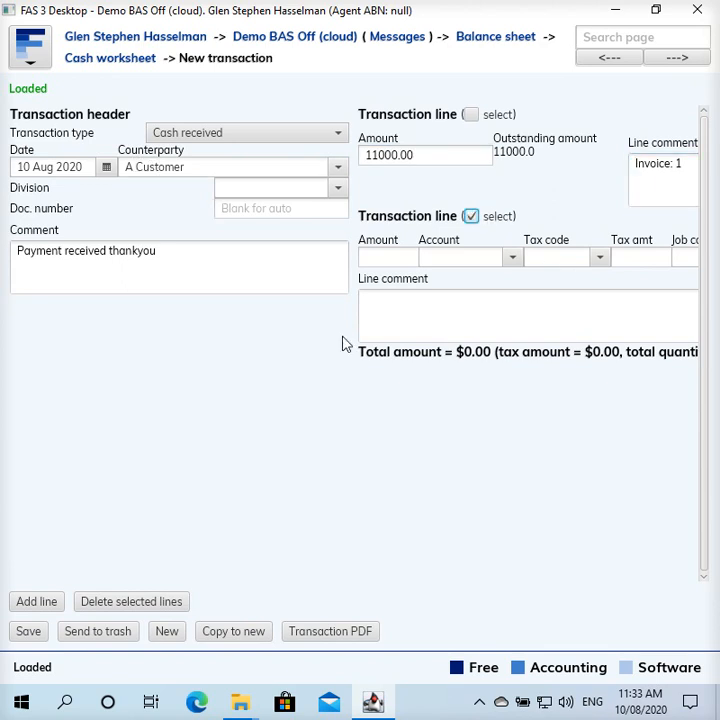
{"action": "left_click", "coordinate": [105, 606]}
{"action": "left_click", "coordinate": [27, 631]}
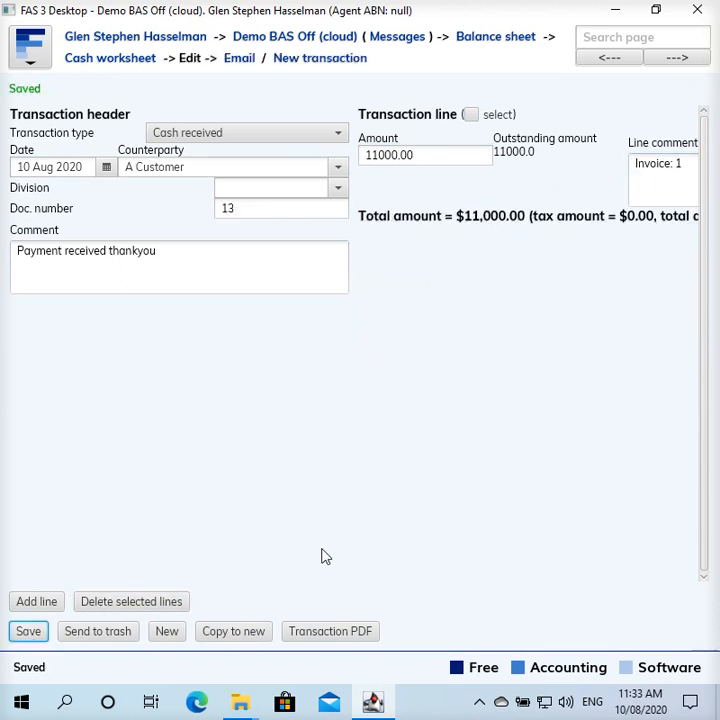
{"action": "left_click", "coordinate": [139, 60]}
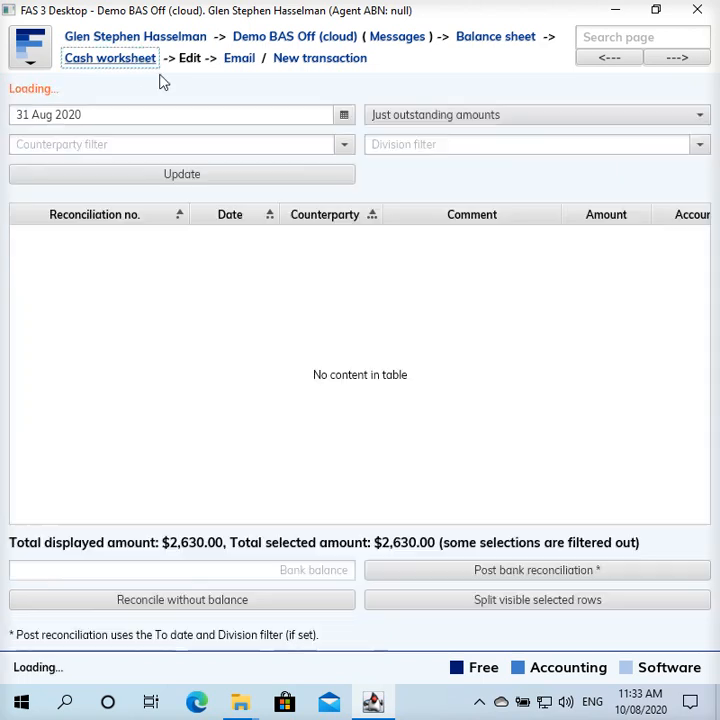
Try to open the 31 Aug 2020 closing bank statement balance entry for editing.
{"action": "left_click", "coordinate": [173, 265]}
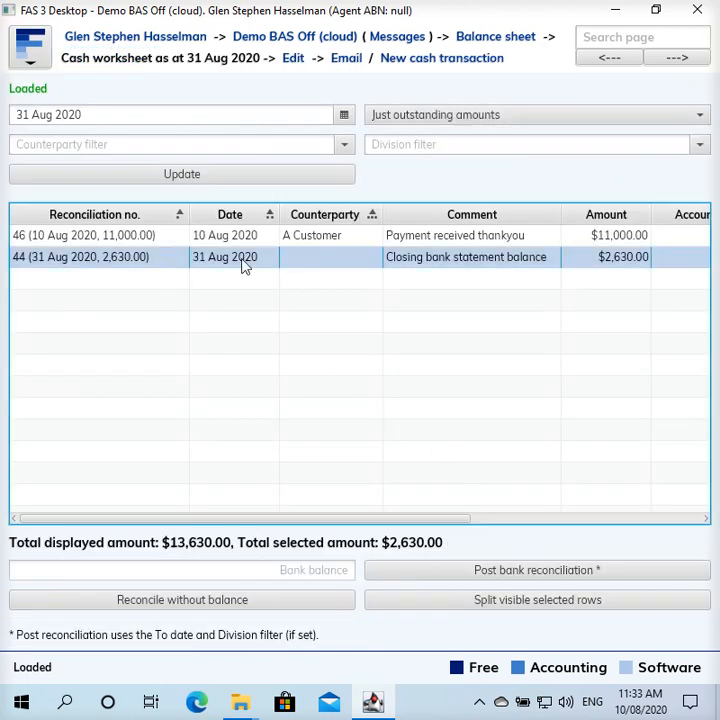
{"action": "left_click", "coordinate": [437, 241]}
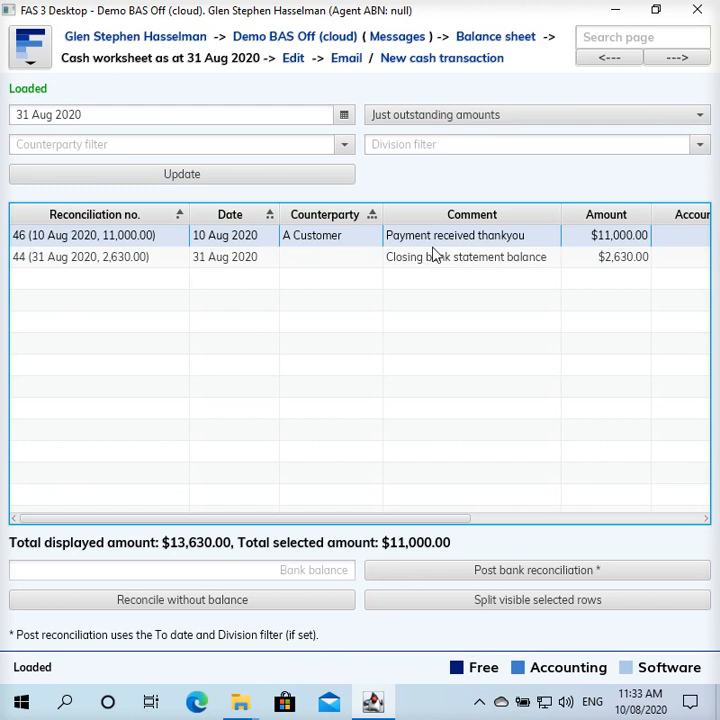
{"action": "left_click", "coordinate": [450, 263]}
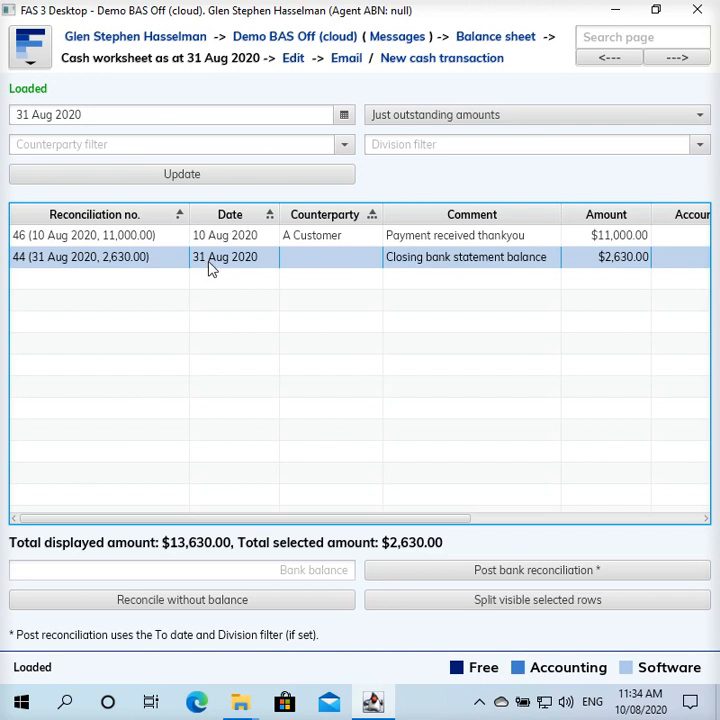
{"action": "left_click", "coordinate": [427, 116]}
{"action": "left_click", "coordinate": [427, 116]}
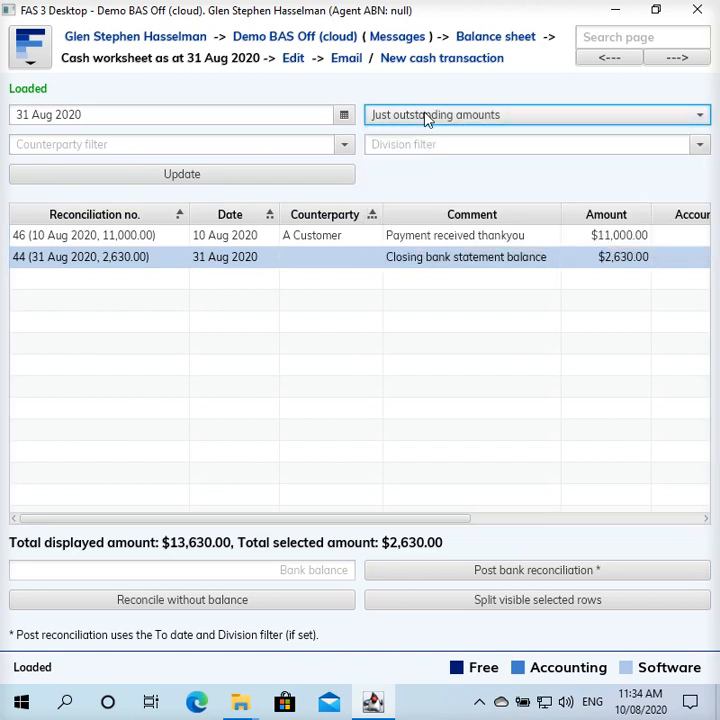
{"action": "left_click", "coordinate": [288, 245]}
{"action": "double_click", "coordinate": [262, 260]}
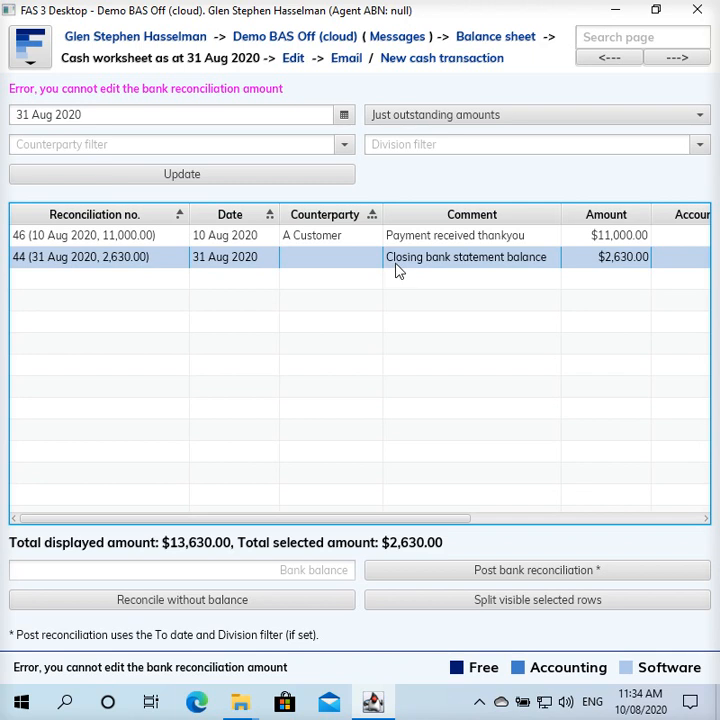
Update the cash worksheet to include 1 month of transactions and check the reconciliation numbers of the reconciled entries.
{"action": "left_click", "coordinate": [421, 121]}
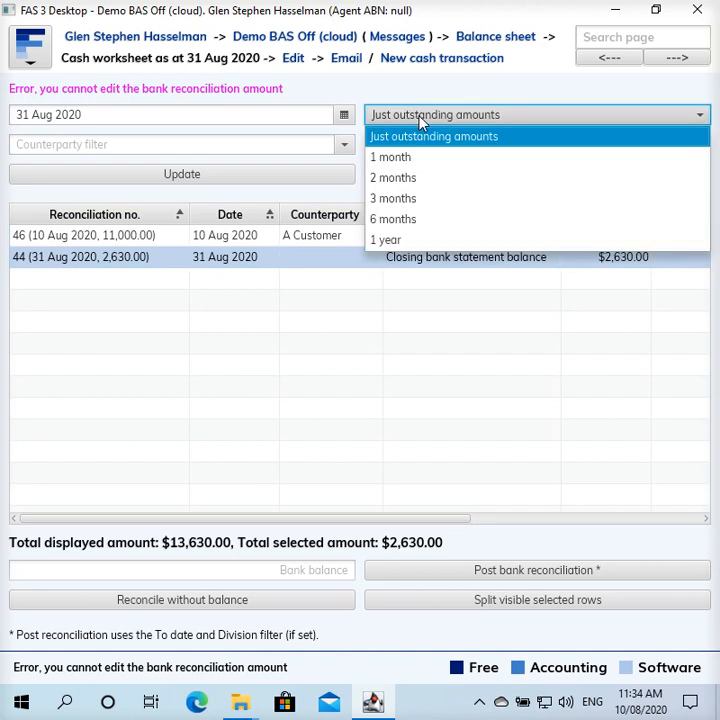
{"action": "left_click", "coordinate": [416, 160]}
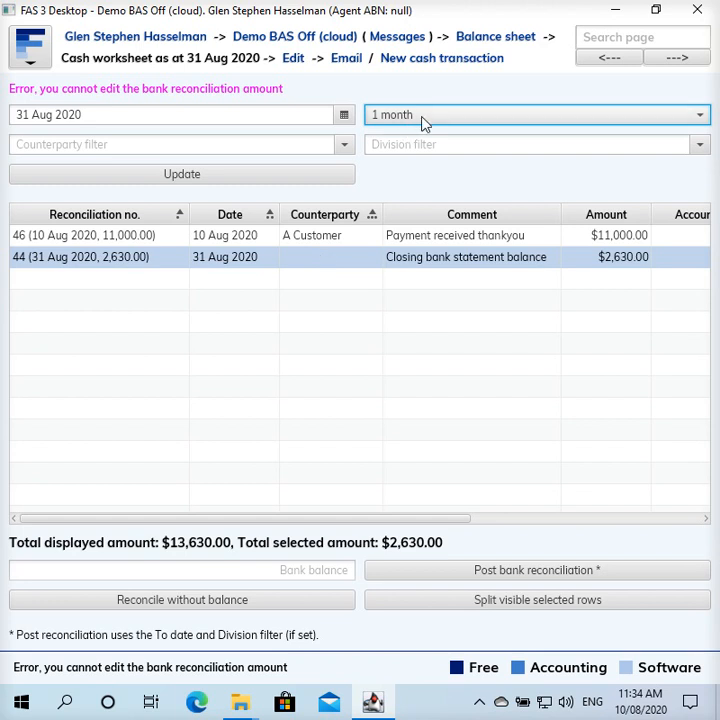
{"action": "left_click", "coordinate": [326, 177]}
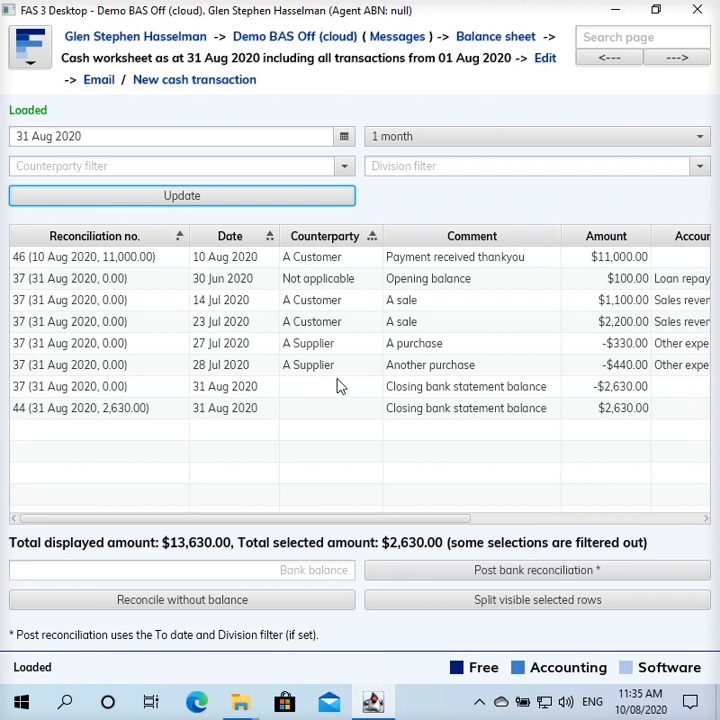
{"action": "left_click", "coordinate": [111, 283]}
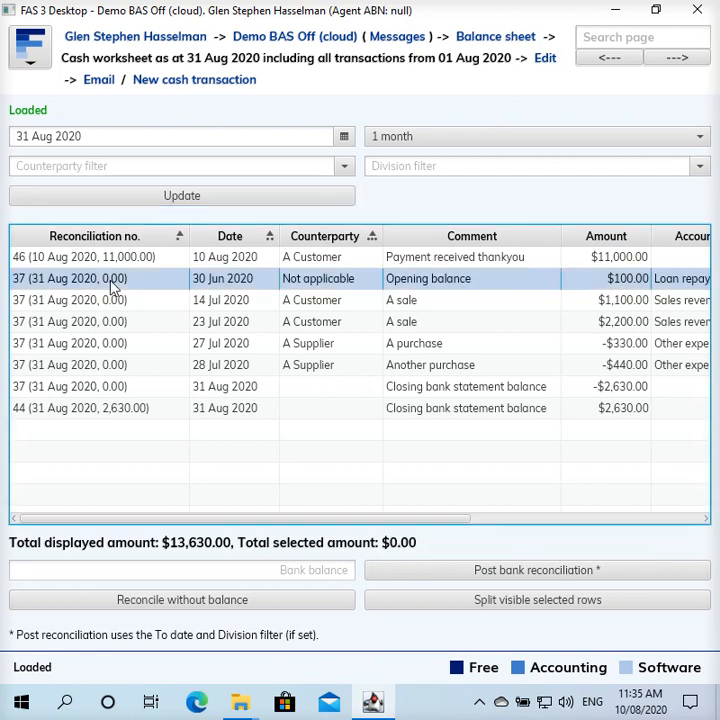
{"action": "left_click", "coordinate": [106, 300]}
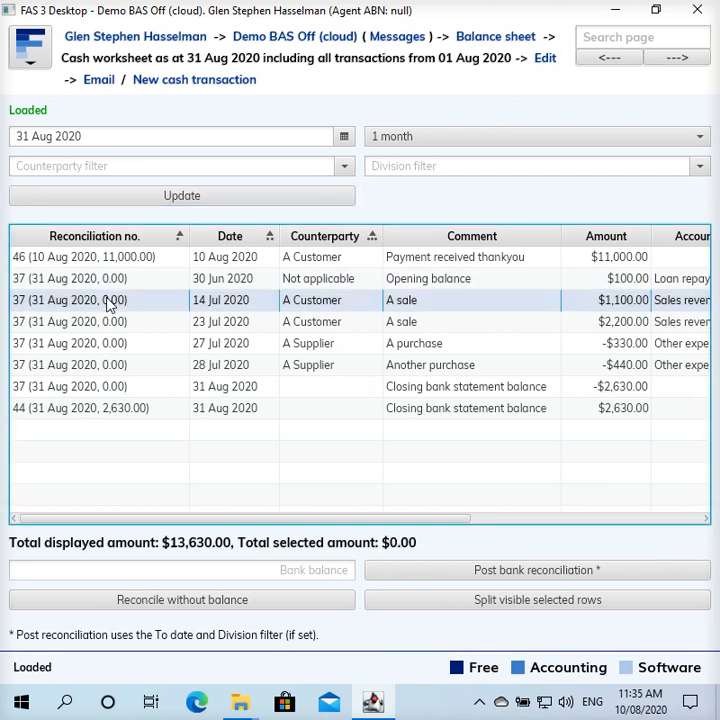
{"action": "left_click", "coordinate": [103, 320]}
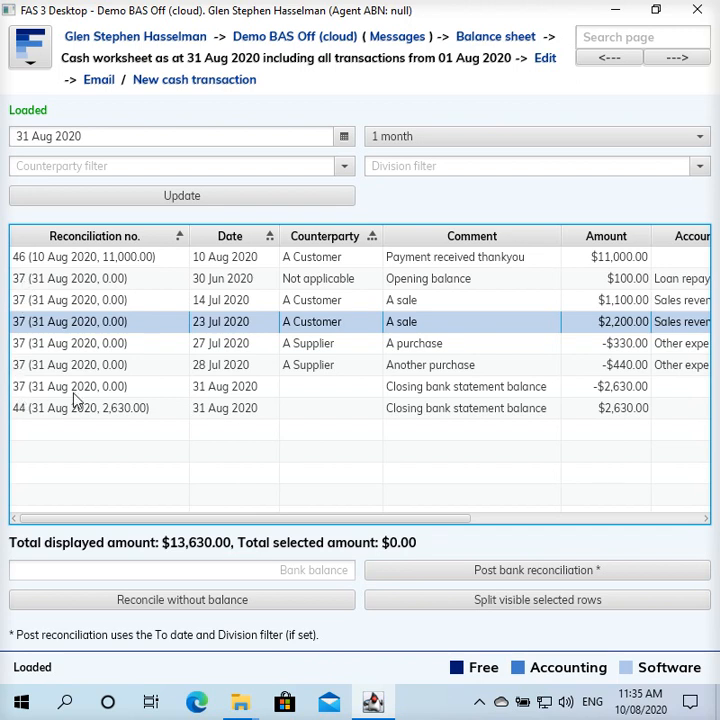
Split the negative closing bank statement balance entry dated 31 Aug 2020 out of reconciliation 37.
{"action": "left_click", "coordinate": [178, 392]}
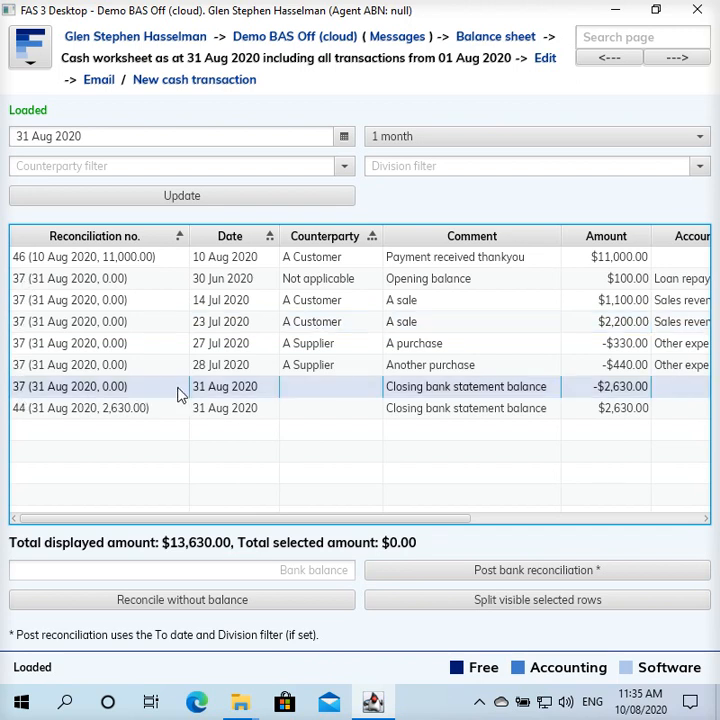
{"action": "left_click", "coordinate": [228, 288]}
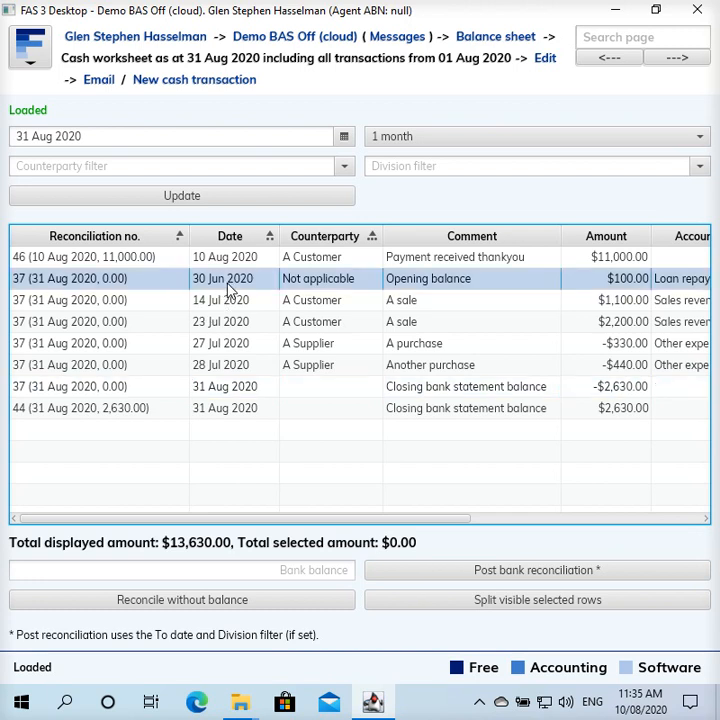
{"action": "left_click", "coordinate": [423, 305]}
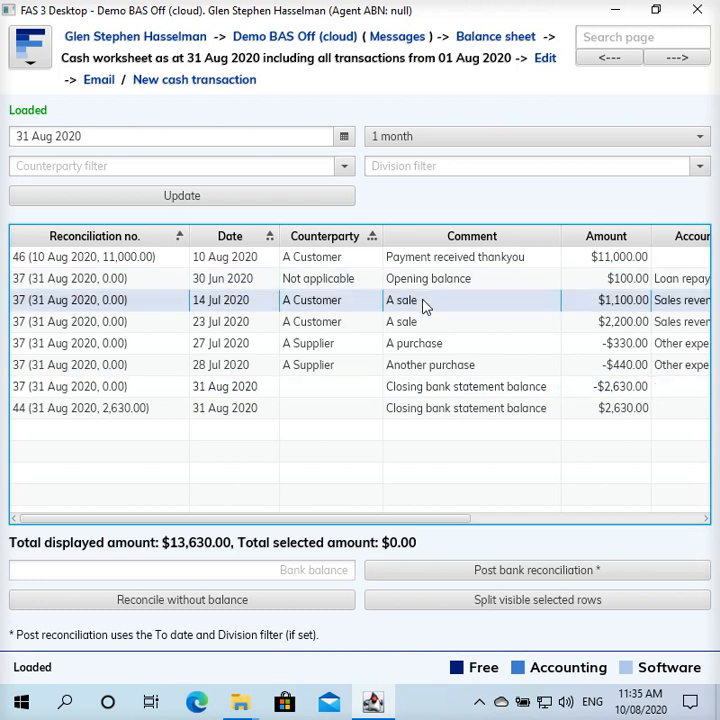
{"action": "left_click", "coordinate": [420, 322]}
{"action": "left_click", "coordinate": [417, 344]}
{"action": "left_click", "coordinate": [419, 366]}
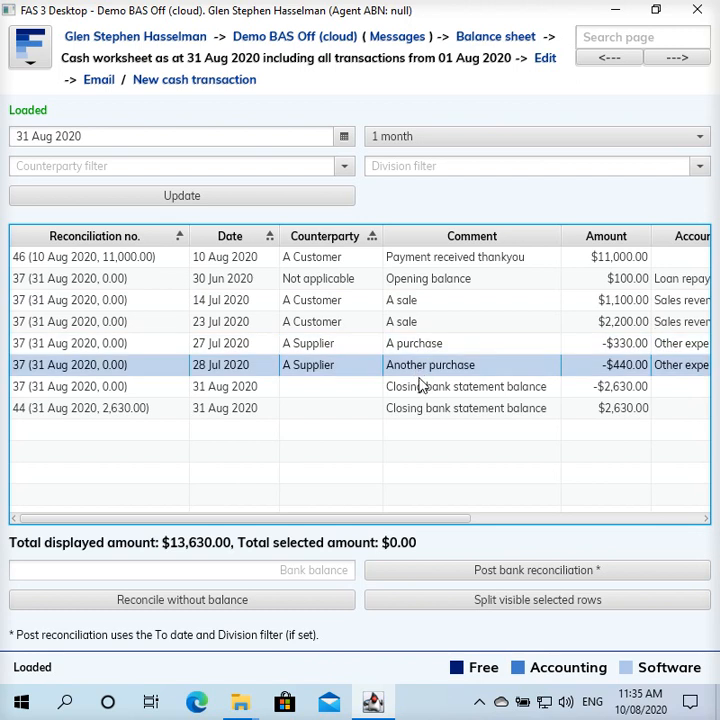
{"action": "left_click", "coordinate": [230, 387]}
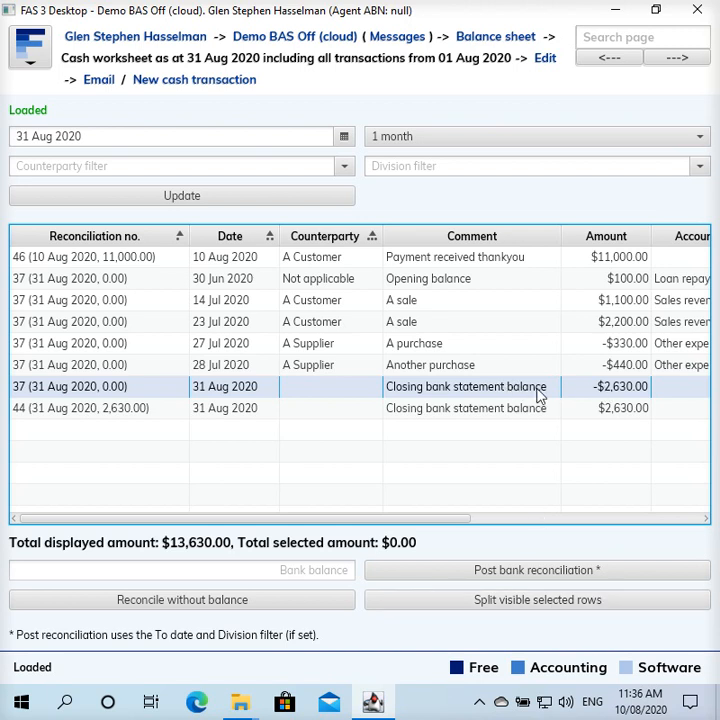
{"action": "left_click", "coordinate": [583, 607]}
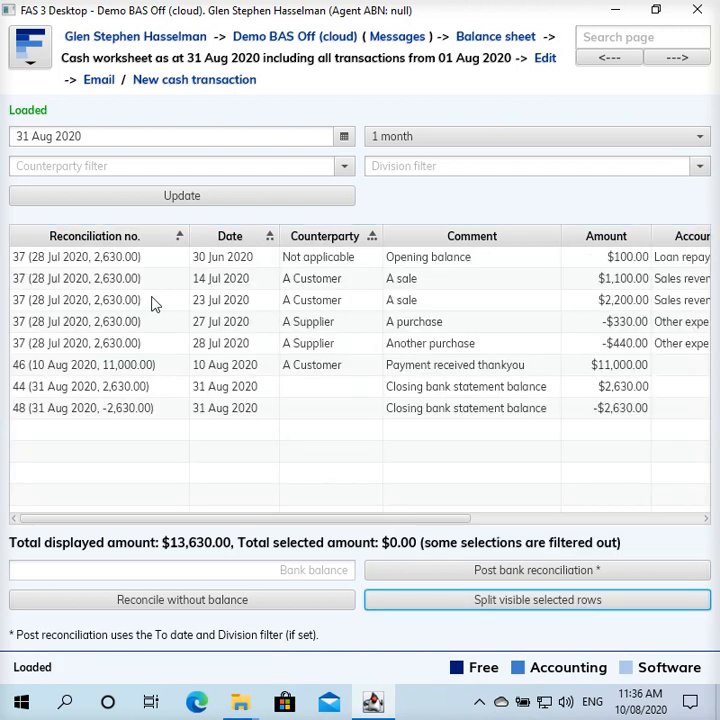
Check the selected totals of the reconciliation 37 transactions and of the two 31 Aug 2020 closing bank statement balance entries.
{"action": "left_click", "coordinate": [145, 258]}
{"action": "left_click", "coordinate": [140, 345], "text": "shift"}
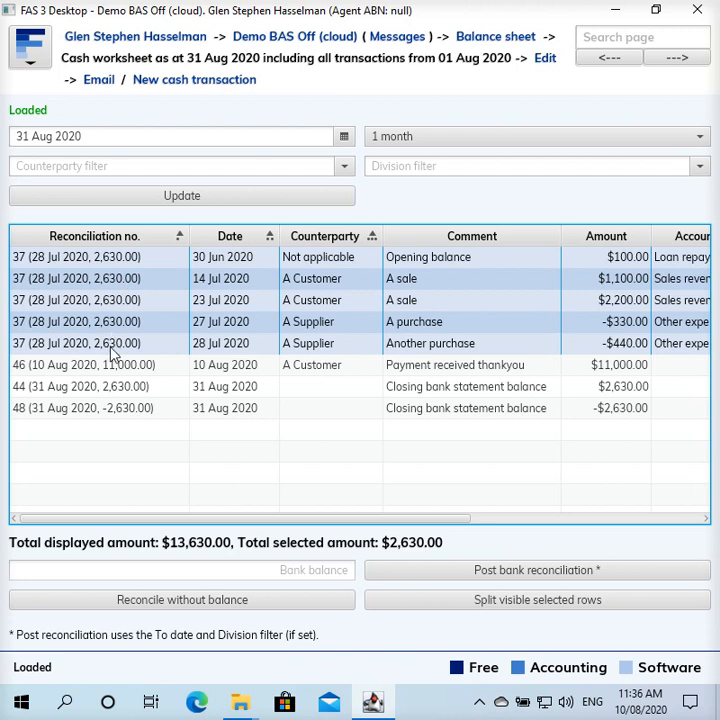
{"action": "left_click", "coordinate": [108, 410]}
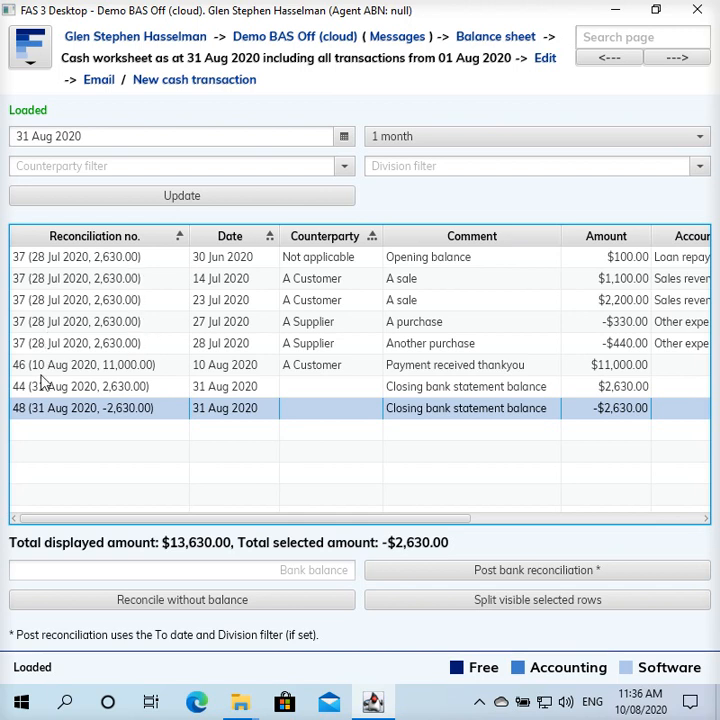
{"action": "left_click", "coordinate": [99, 392]}
{"action": "left_click", "coordinate": [94, 410]}
{"action": "left_click", "coordinate": [128, 347]}
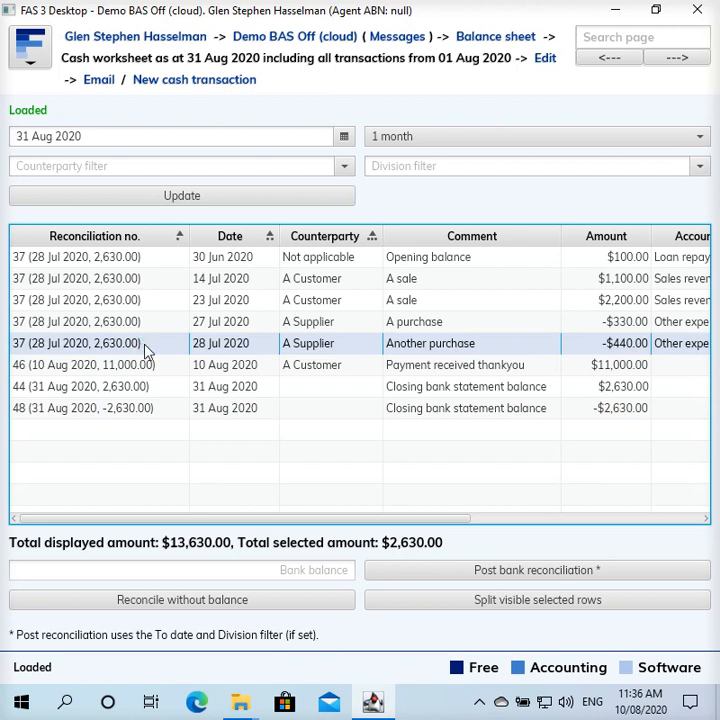
Update the cash worksheet to show just outstanding amounts as at 31 Jul 2020.
{"action": "left_click", "coordinate": [410, 137]}
{"action": "left_click", "coordinate": [418, 162]}
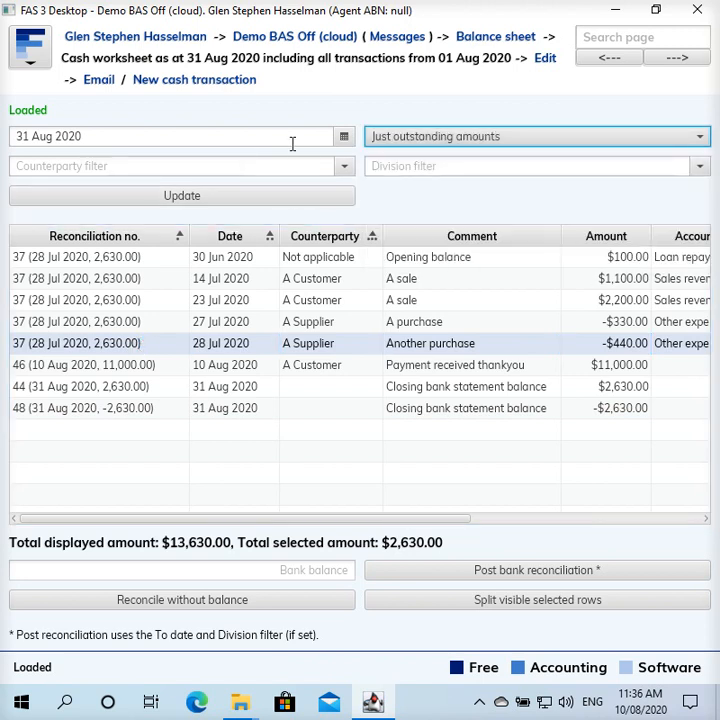
{"action": "left_click", "coordinate": [343, 137]}
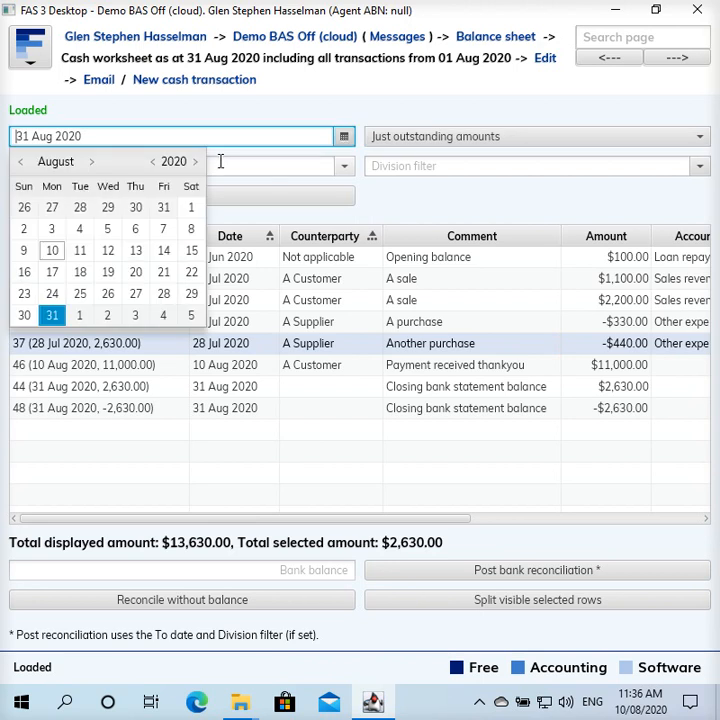
{"action": "left_click", "coordinate": [163, 207]}
{"action": "left_click", "coordinate": [130, 200]}
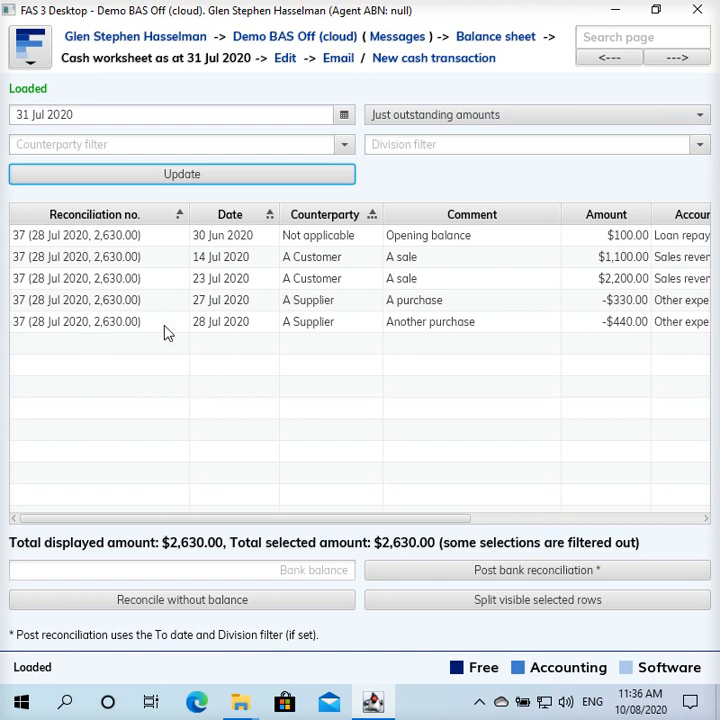
Select all five transactions from the opening balance to Another purchase and post the bank reconciliation with a bank balance of 2630.
{"action": "left_click", "coordinate": [397, 238]}
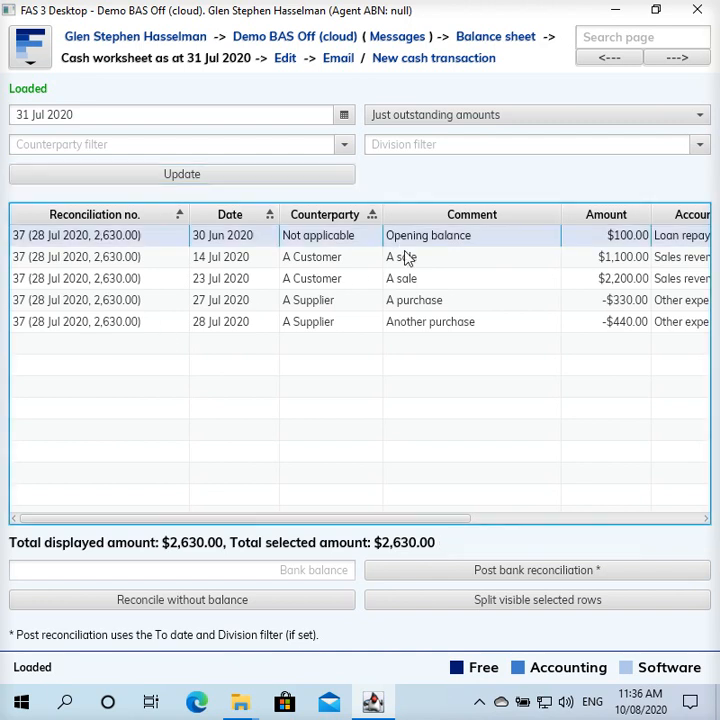
{"action": "left_click", "coordinate": [407, 322], "text": "shift"}
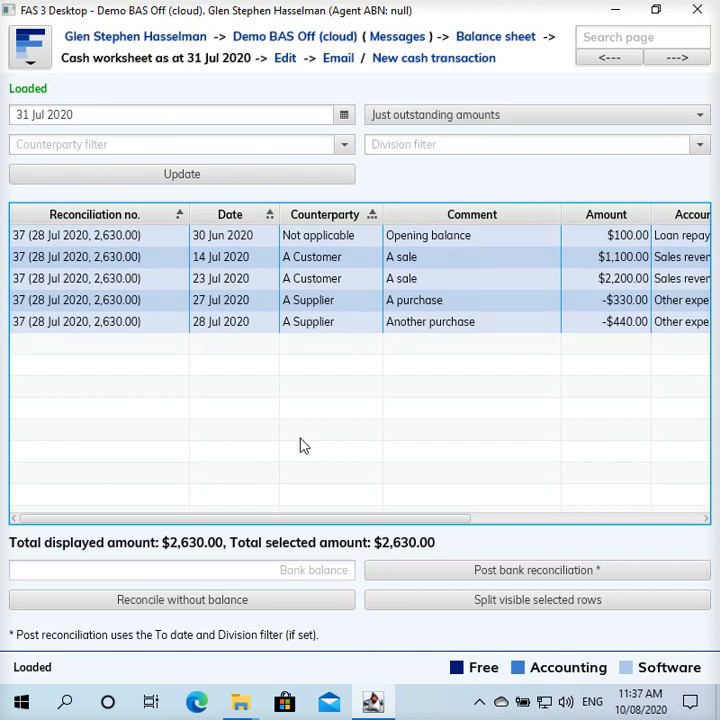
{"action": "left_click", "coordinate": [269, 567]}
{"action": "type", "text": "2630"}
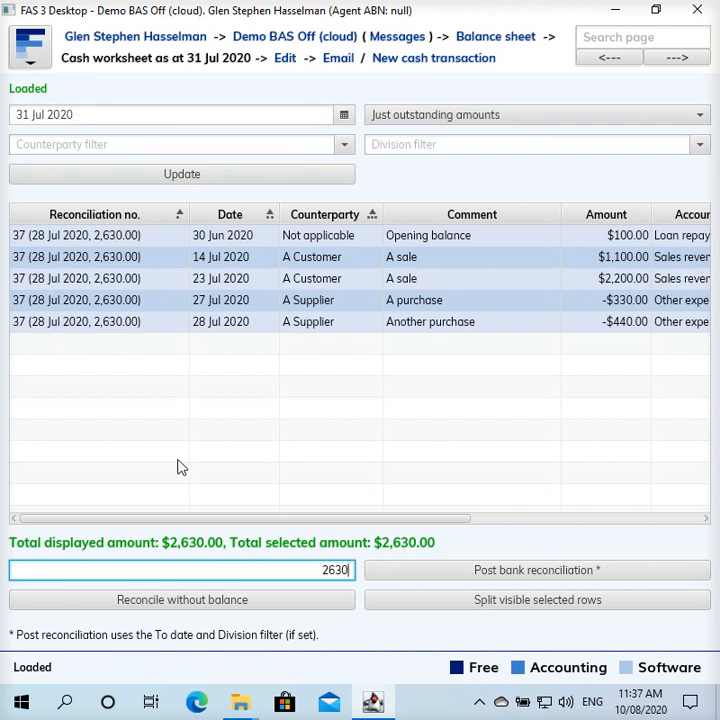
{"action": "left_click", "coordinate": [385, 577]}
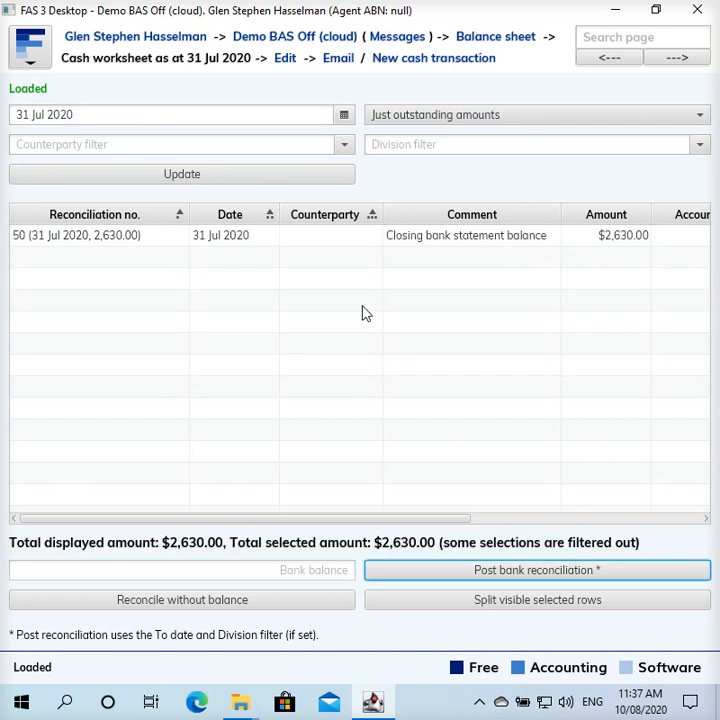
Check the new closing bank statement balance entry and update the cash worksheet to 31 Aug 2020.
{"action": "left_click", "coordinate": [403, 243]}
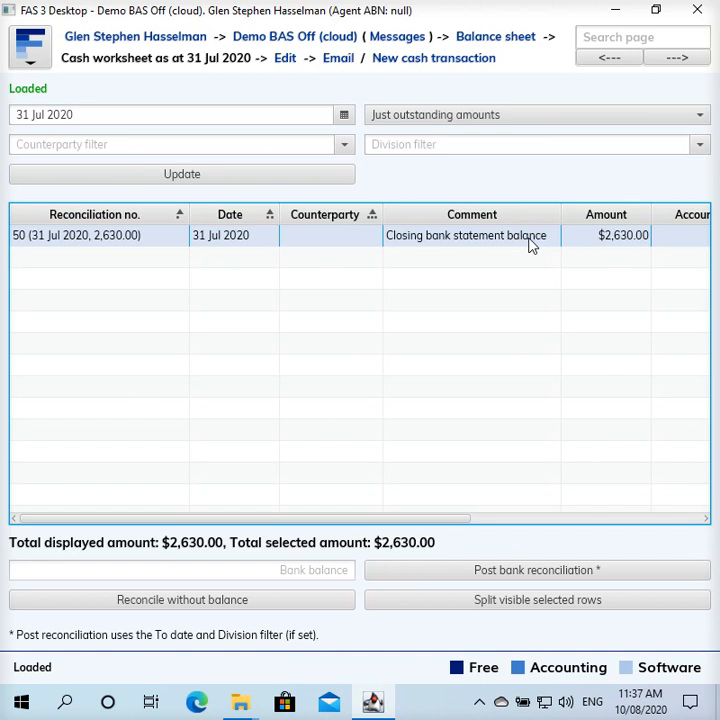
{"action": "left_click", "coordinate": [349, 115]}
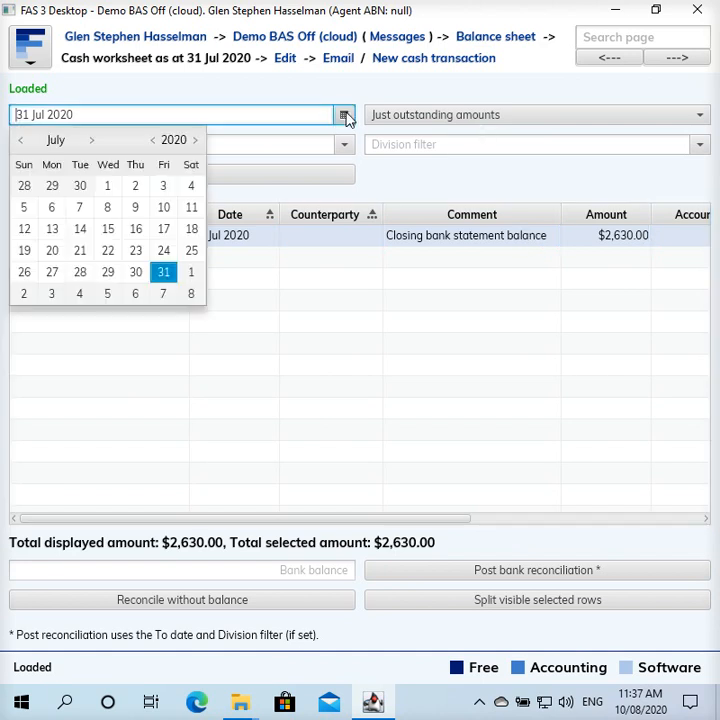
{"action": "left_click", "coordinate": [91, 140]}
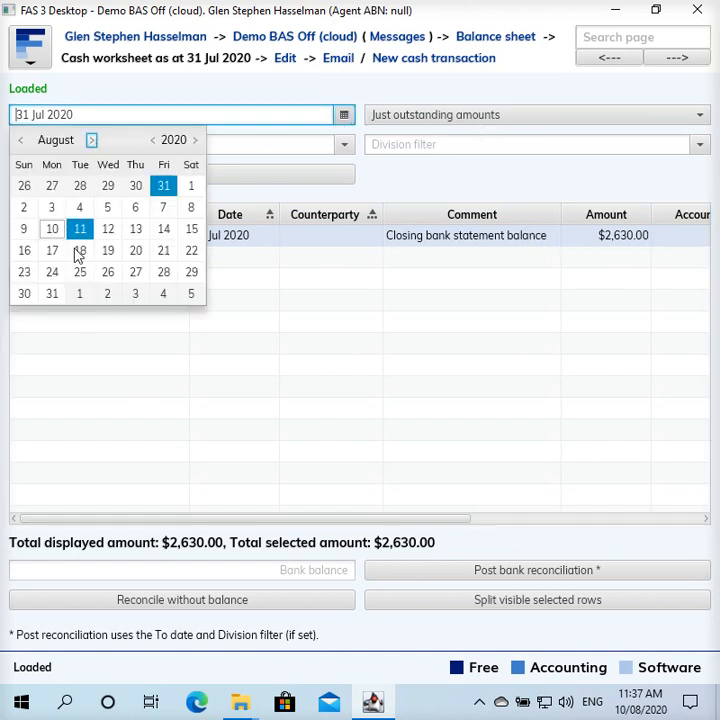
{"action": "left_click", "coordinate": [60, 297]}
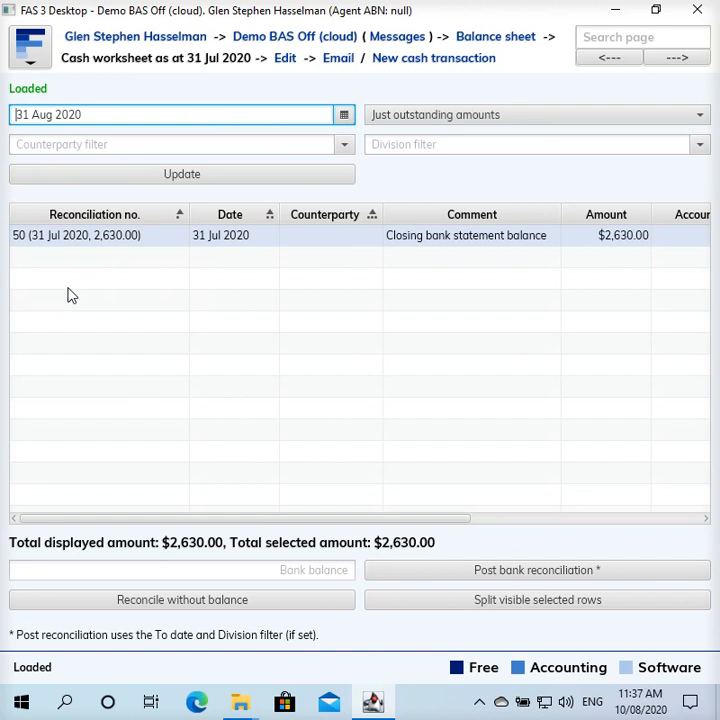
{"action": "left_click", "coordinate": [310, 178]}
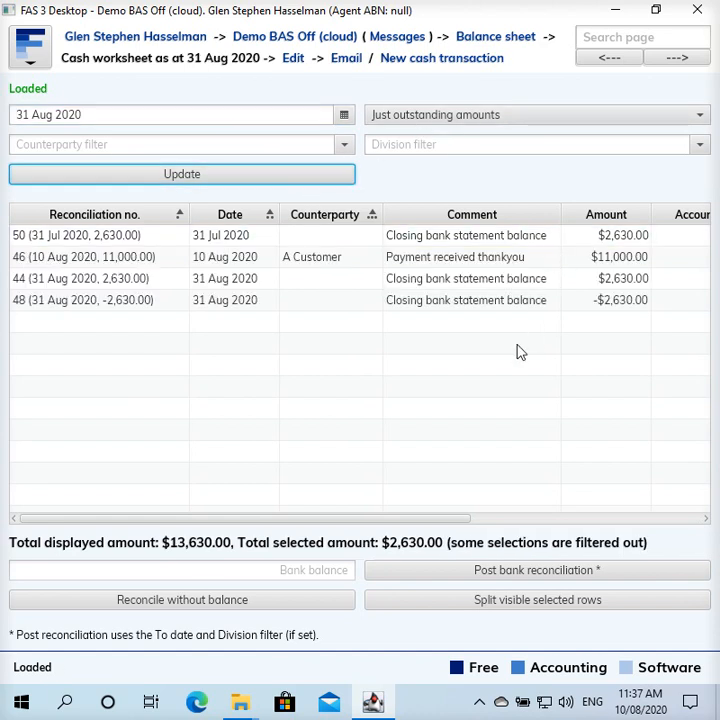
Reconcile the two offsetting 31 Aug 2020 closing bank statement balance entries with each other without a balance.
{"action": "key", "text": "Tab"}
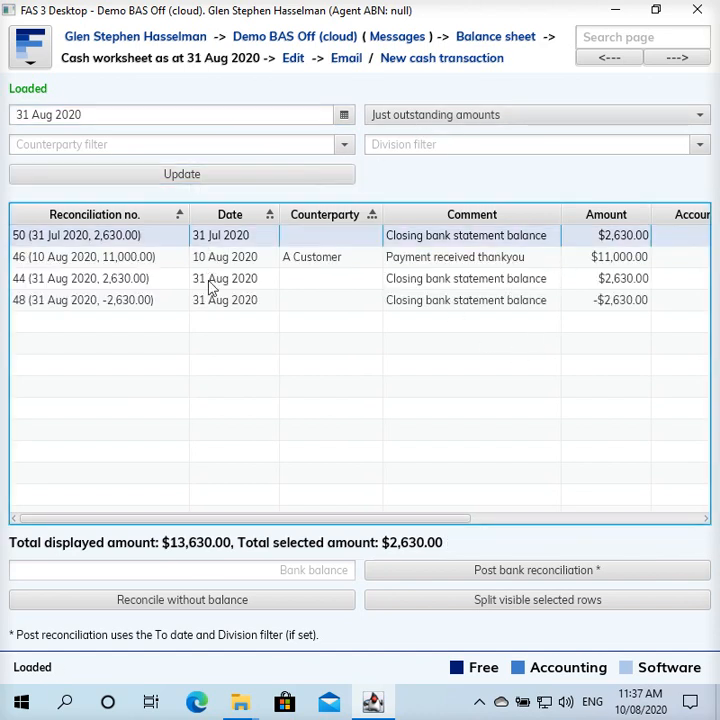
{"action": "left_click", "coordinate": [356, 262]}
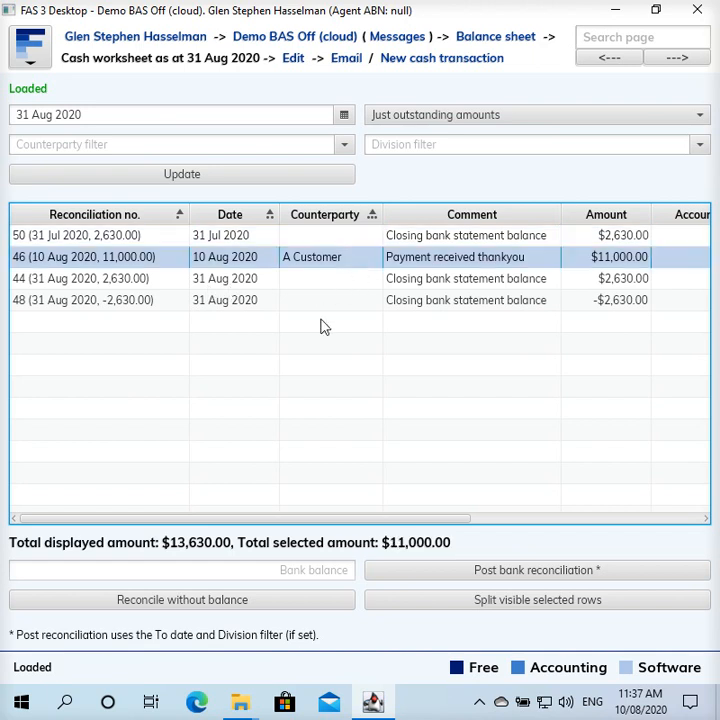
{"action": "left_click", "coordinate": [335, 284]}
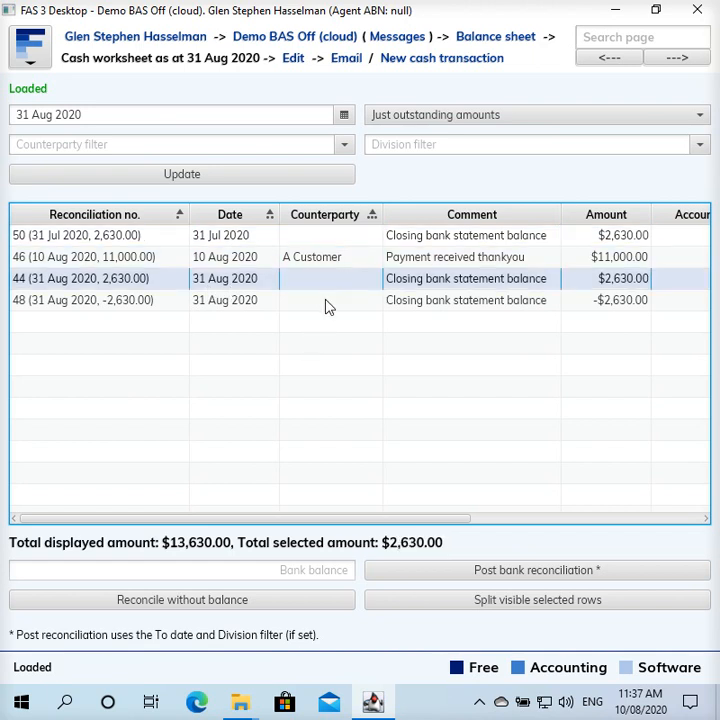
{"action": "left_click", "coordinate": [326, 302]}
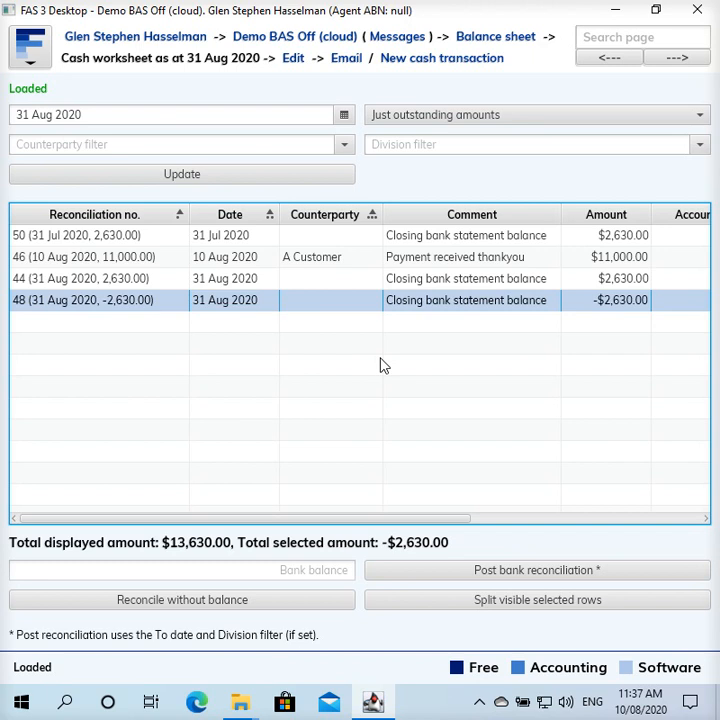
{"action": "left_click", "coordinate": [540, 289]}
{"action": "left_click", "coordinate": [547, 306]}
{"action": "left_click", "coordinate": [335, 283], "text": "ctrl"}
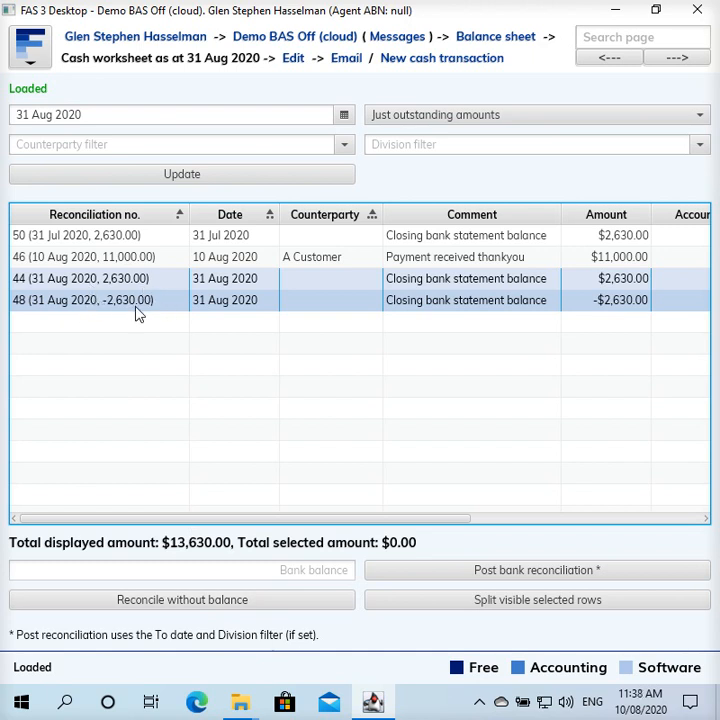
{"action": "left_click", "coordinate": [133, 604]}
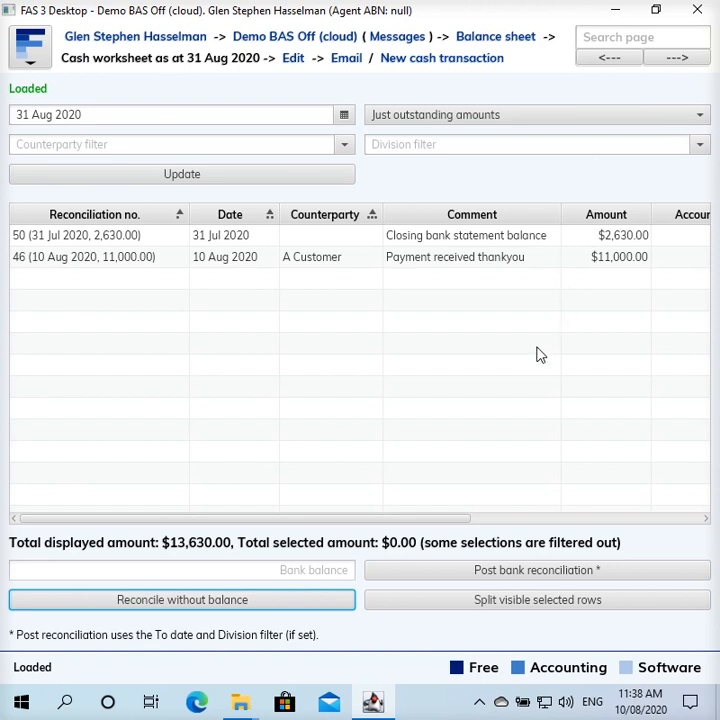
Update the cash worksheet to include 1 month of transactions and examine the two 31 Aug 2020 closing bank statement balance entries.
{"action": "left_click", "coordinate": [519, 117]}
{"action": "left_click", "coordinate": [503, 163]}
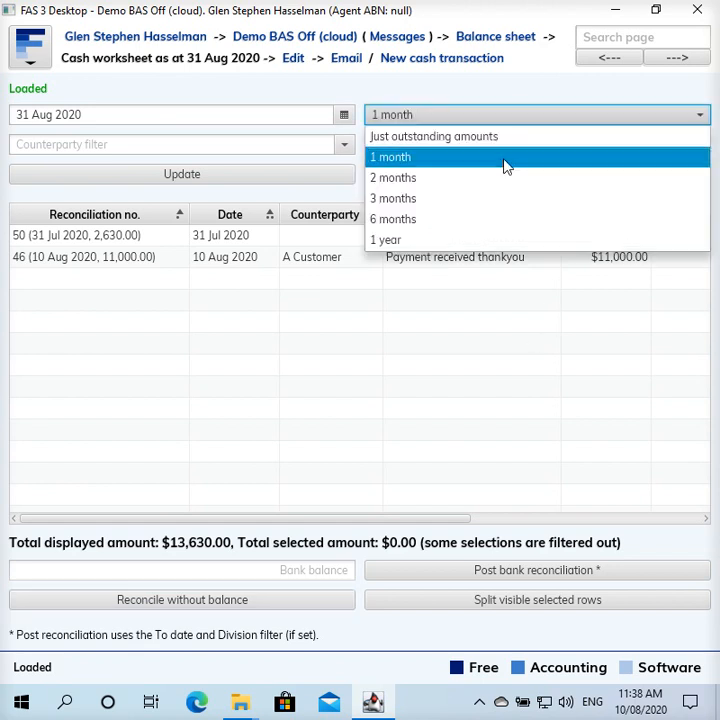
{"action": "left_click", "coordinate": [339, 180]}
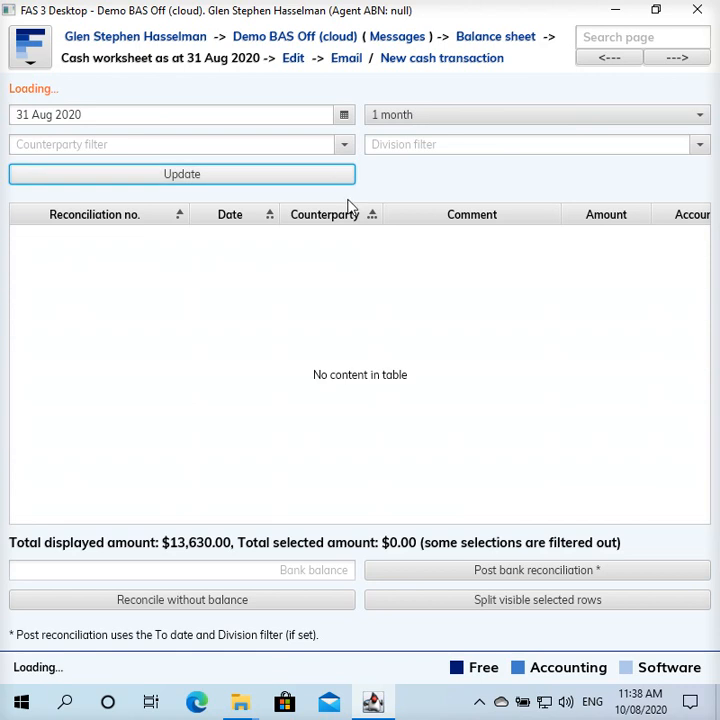
{"action": "left_click", "coordinate": [281, 309]}
{"action": "left_click", "coordinate": [284, 326]}
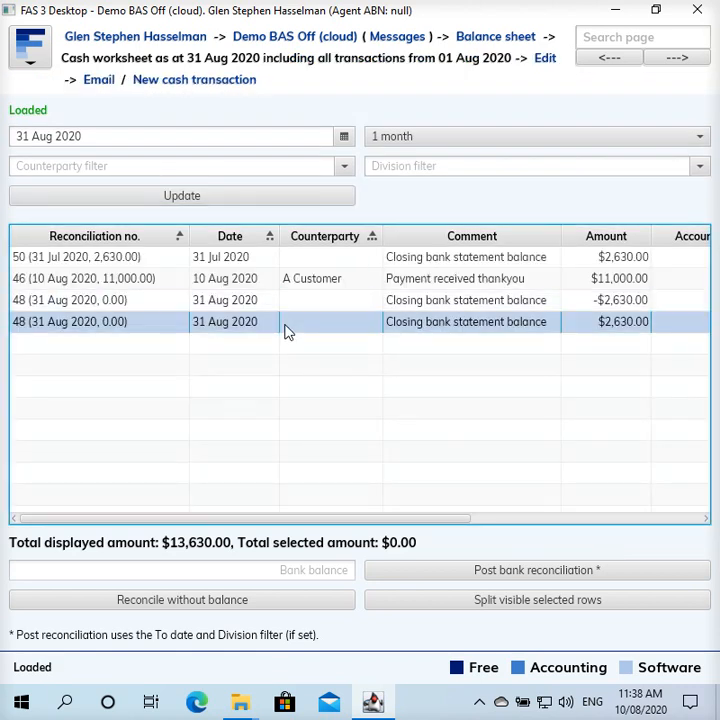
{"action": "left_click", "coordinate": [541, 305]}
{"action": "left_click", "coordinate": [538, 329]}
{"action": "left_click", "coordinate": [596, 306]}
{"action": "left_click", "coordinate": [103, 321]}
{"action": "left_click", "coordinate": [225, 318]}
{"action": "key", "text": "Up"}
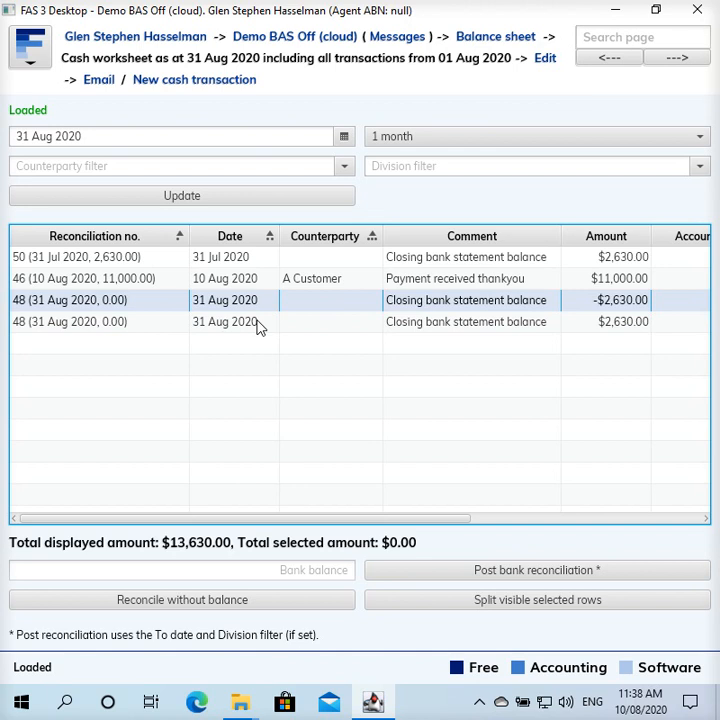
Update the 31 Aug 2020 cash worksheet to show just outstanding amounts.
{"action": "left_click", "coordinate": [480, 138]}
{"action": "left_click", "coordinate": [466, 160]}
{"action": "left_click", "coordinate": [318, 196]}
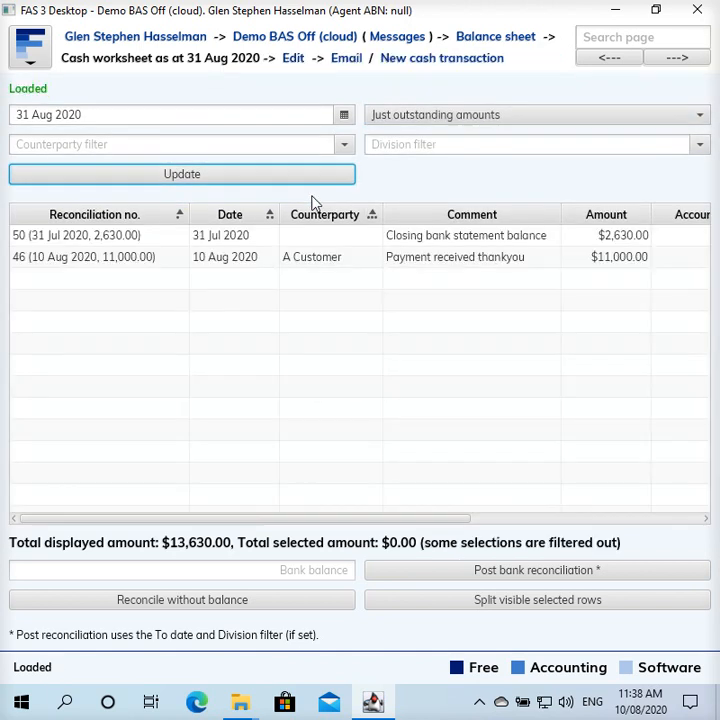